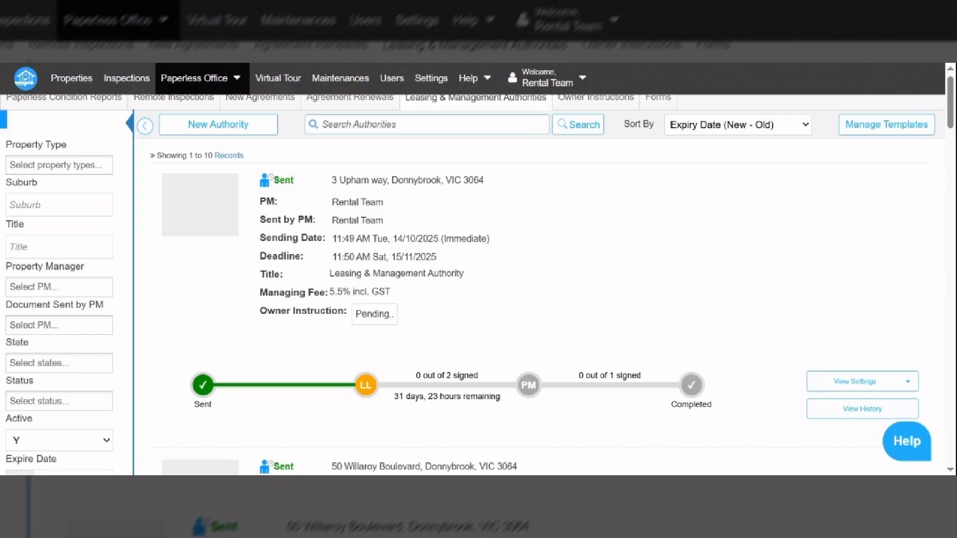
# Switch from Leasing & Management Authorities to the Properties list of 14 properties.
pyautogui.click(83, 82)
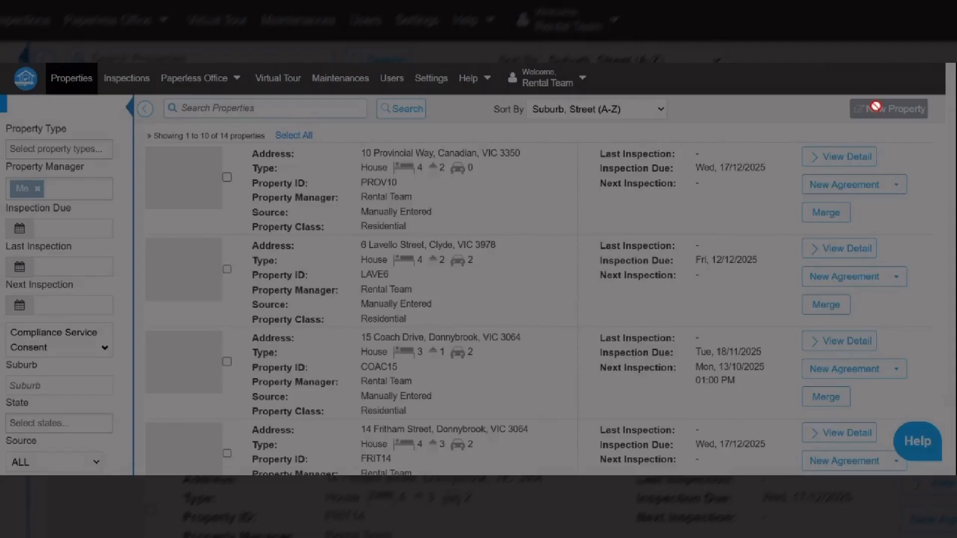
# Start a new property record, then abandon the form.
pyautogui.click(875, 107)
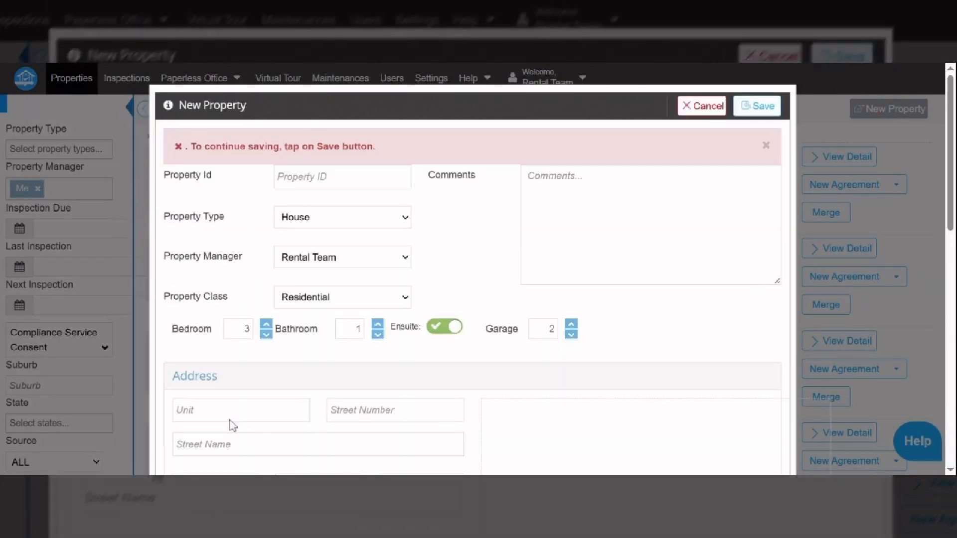
pyautogui.click(369, 411)
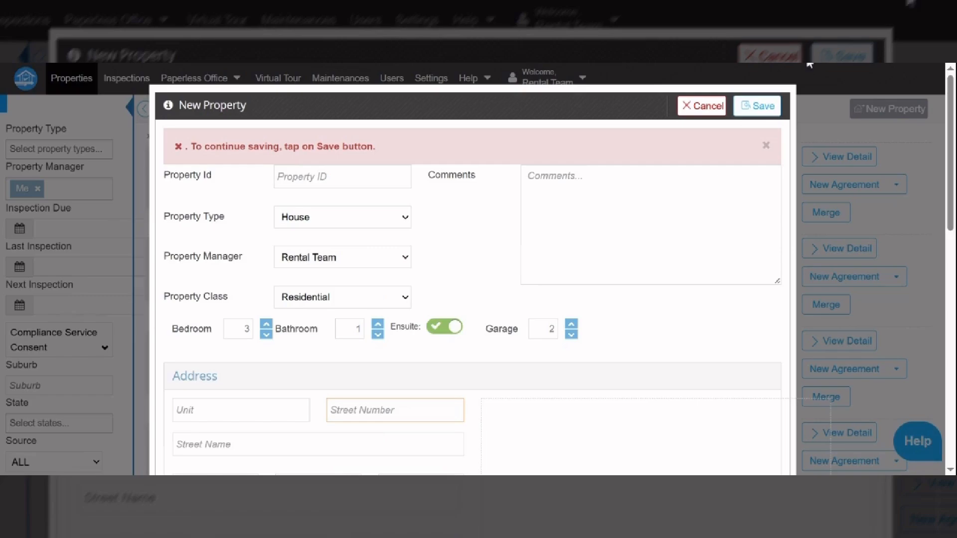
pyautogui.click(706, 110)
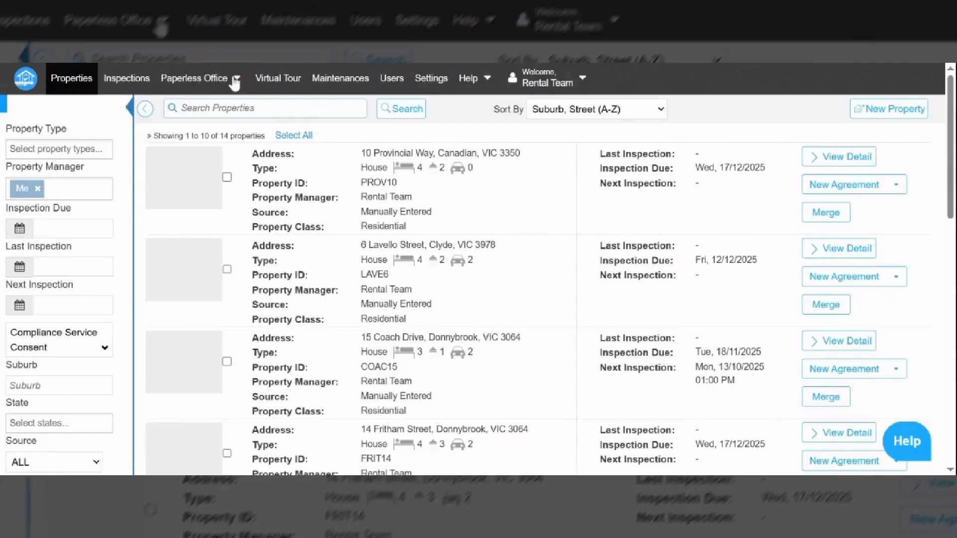
pyautogui.click(235, 81)
pyautogui.click(220, 114)
pyautogui.moveTo(527, 195); pyautogui.dragTo(330, 196)
pyautogui.hotkey('ctrl', 'c')
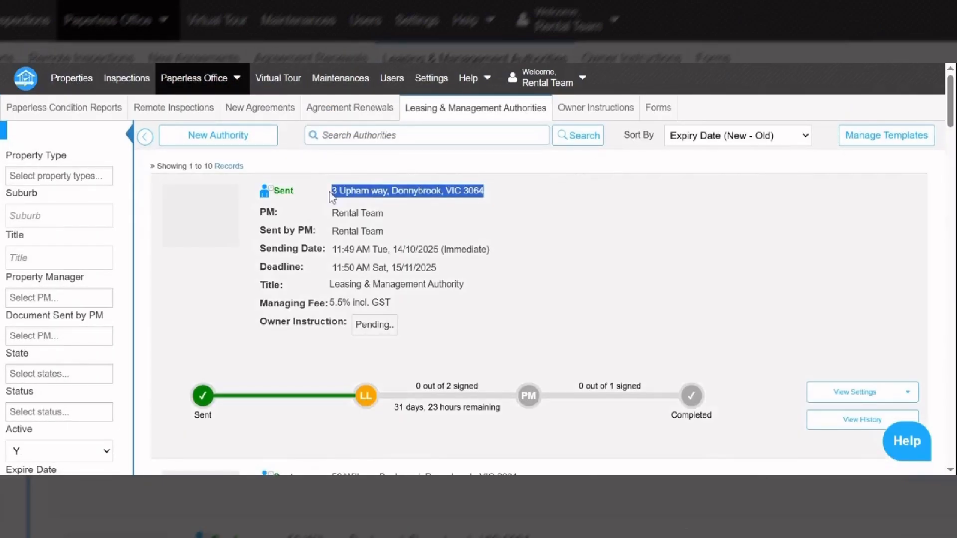
pyautogui.click(77, 77)
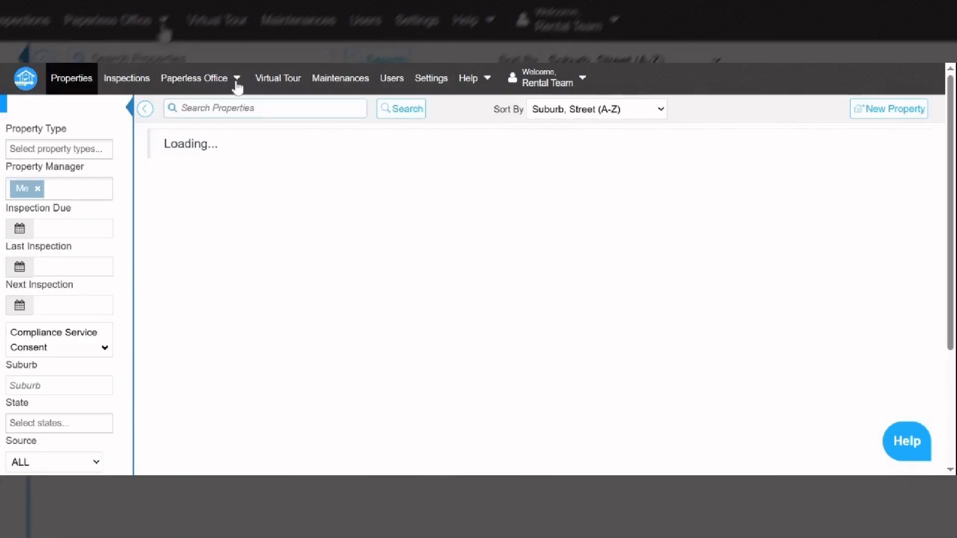
# Start a new property, paste the address into Street Name, and enter postcode 3064 and suburb Donnybrook.
pyautogui.click(897, 111)
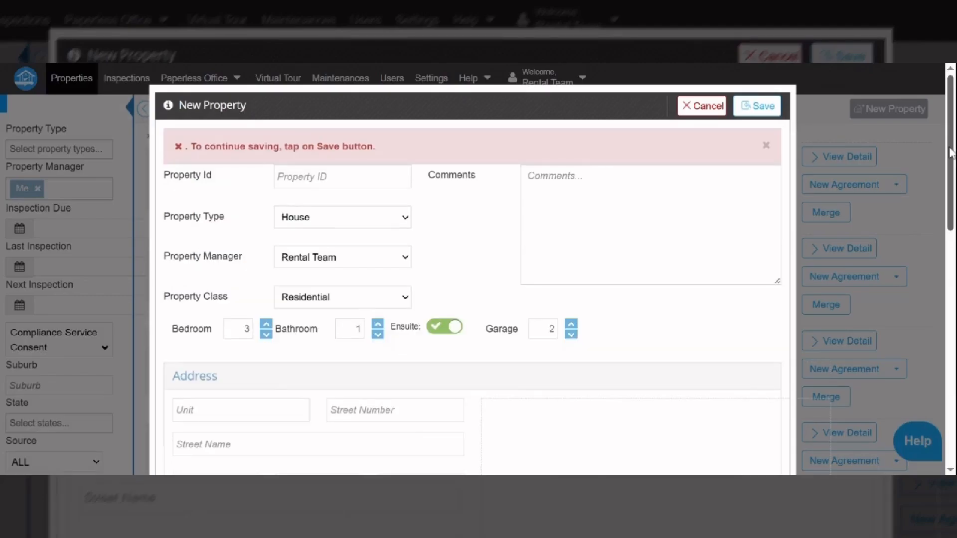
pyautogui.scroll(-3, 949, 152)
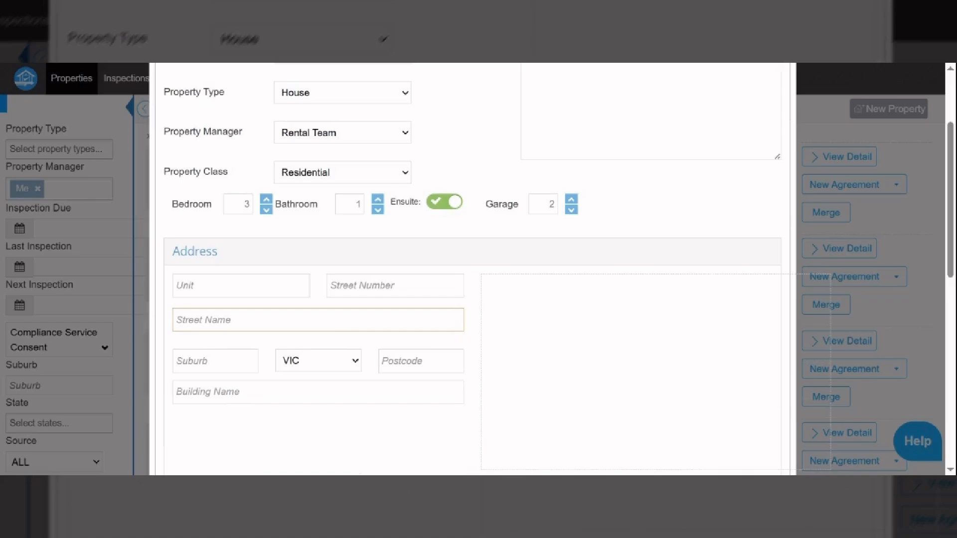
pyautogui.hotkey('ctrl', 'v')
pyautogui.click(420, 362)
pyautogui.write('3064')
pyautogui.click(215, 361)
pyautogui.write('Donnybrook')
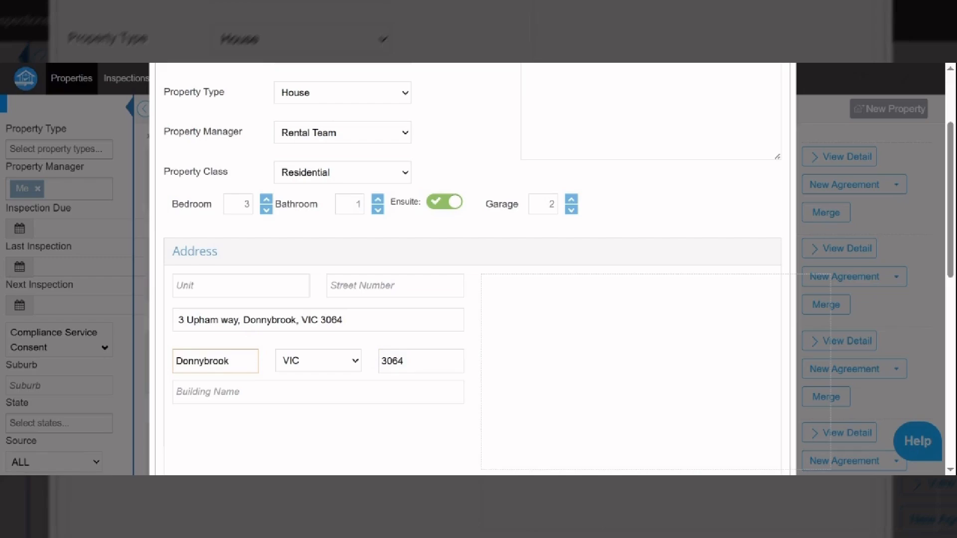
pyautogui.moveTo(345, 320); pyautogui.dragTo(250, 320)
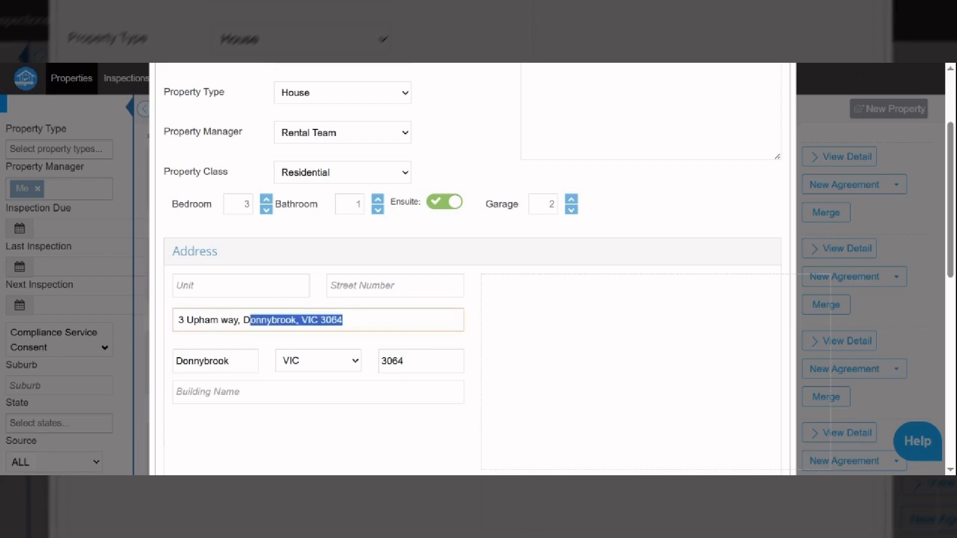
pyautogui.press('BackSpace')
pyautogui.press('BackSpace')
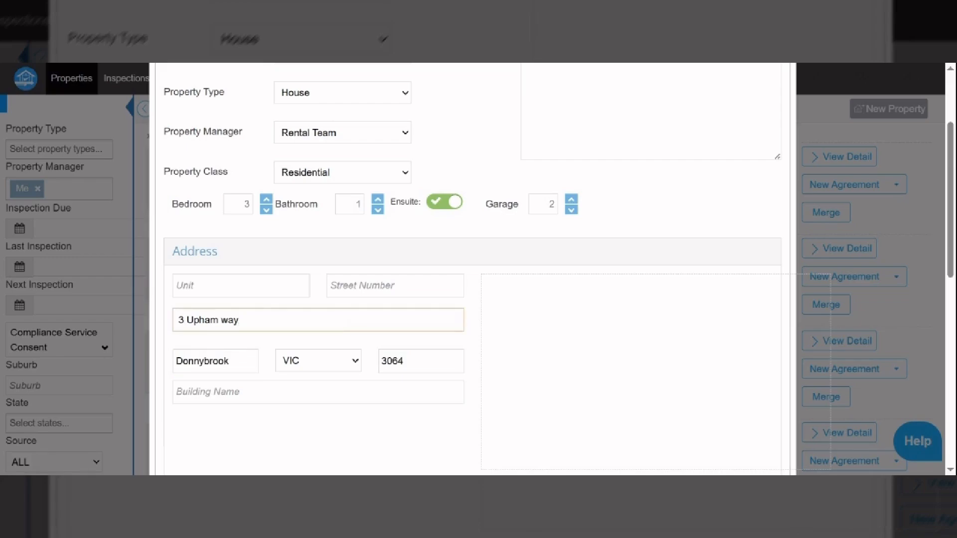
pyautogui.click(187, 320)
pyautogui.moveTo(186, 319); pyautogui.dragTo(156, 324)
pyautogui.hotkey('ctrl', 'x')
pyautogui.click(415, 282)
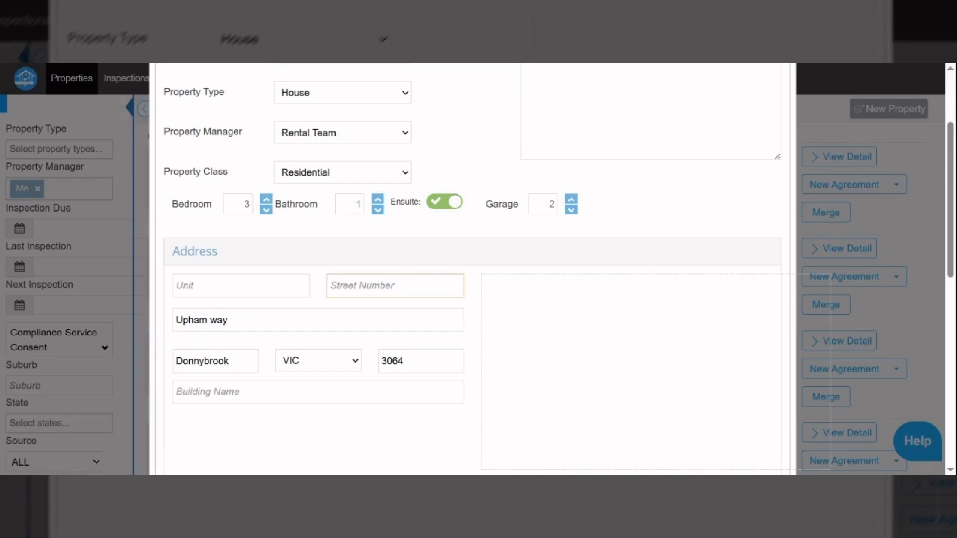
pyautogui.hotkey('ctrl', 'v')
pyautogui.moveTo(951, 255); pyautogui.dragTo(953, 223)
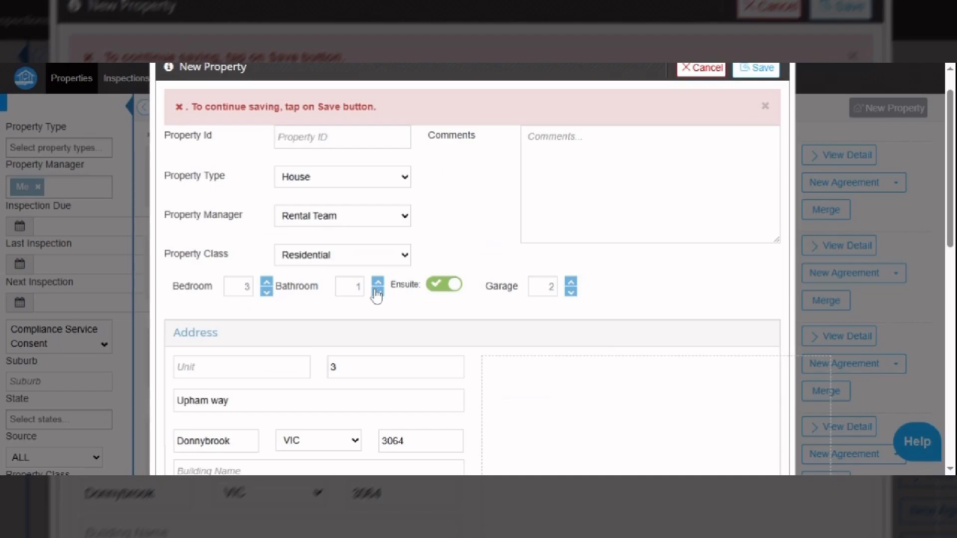
# Set bathrooms to 2, use the full address as Property ID, and save despite the geolocation warning.
pyautogui.click(378, 282)
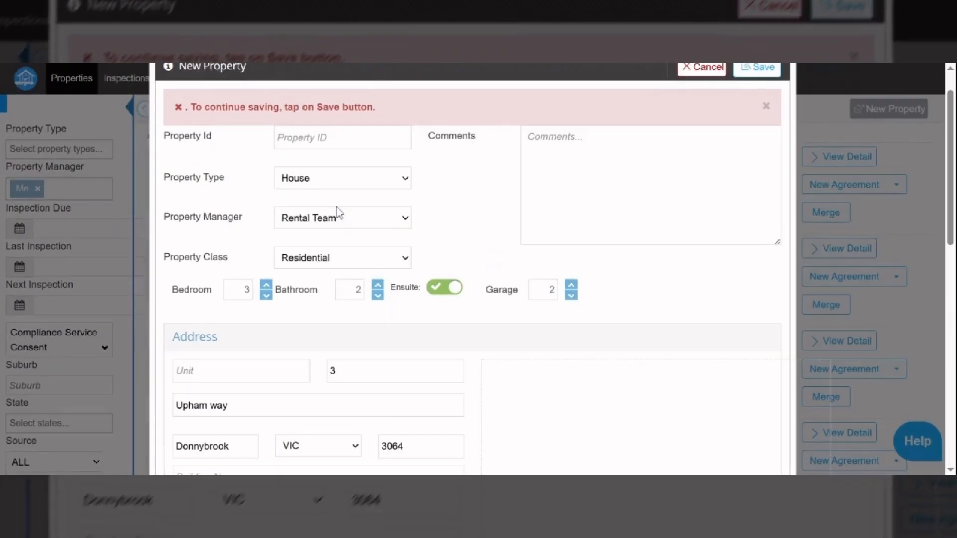
pyautogui.click(338, 137)
pyautogui.hotkey('ctrl', 'v')
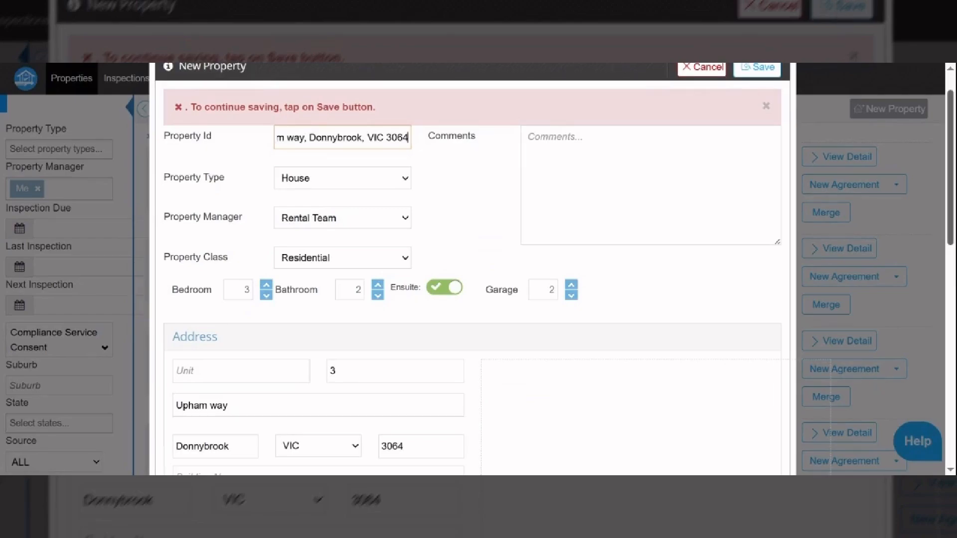
pyautogui.moveTo(952, 232); pyautogui.dragTo(936, 158)
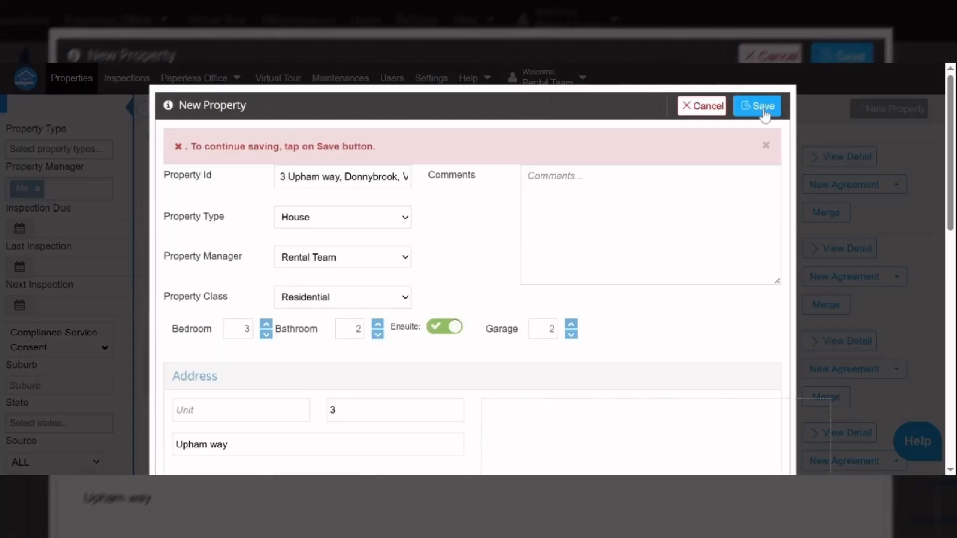
pyautogui.click(763, 112)
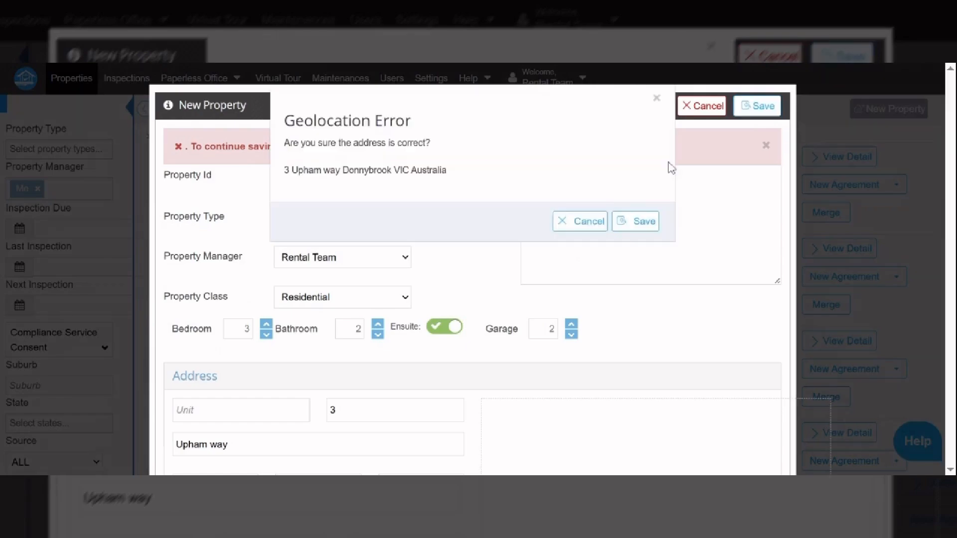
pyautogui.click(622, 220)
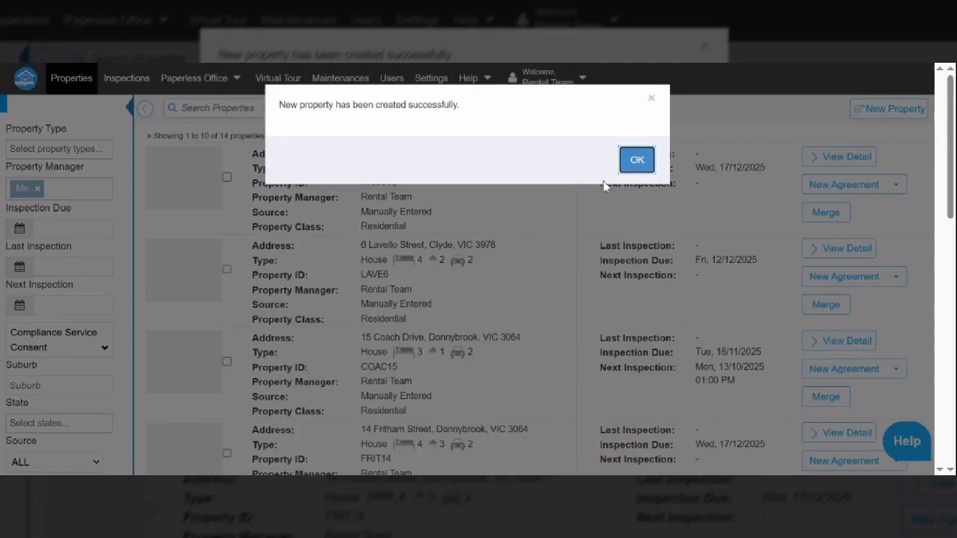
# Dismiss the property-created confirmation and go to the new agreements list.
pyautogui.click(636, 160)
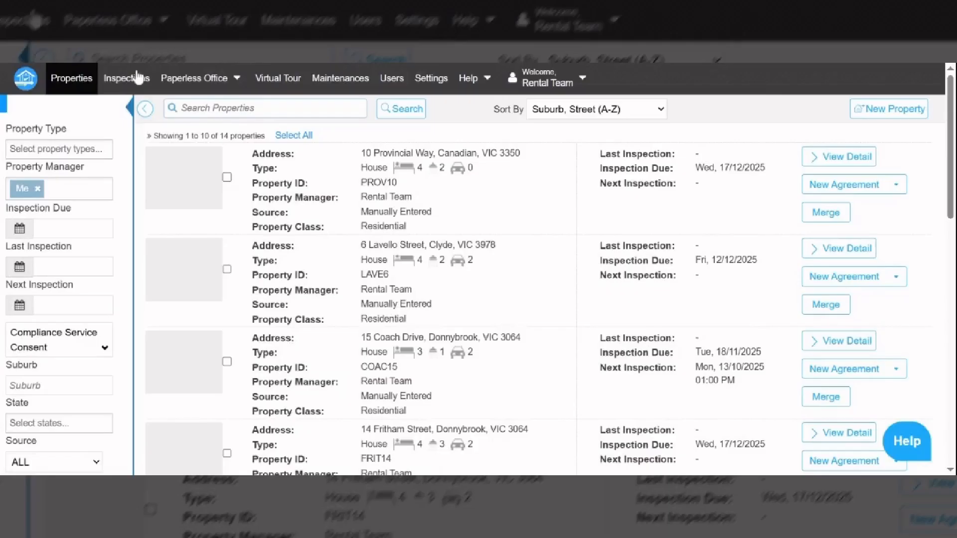
pyautogui.click(176, 89)
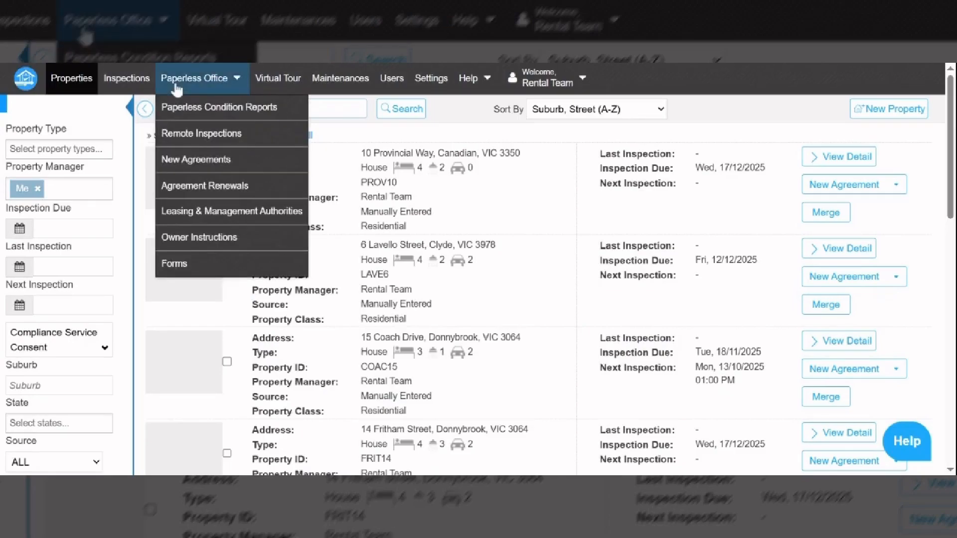
pyautogui.click(199, 160)
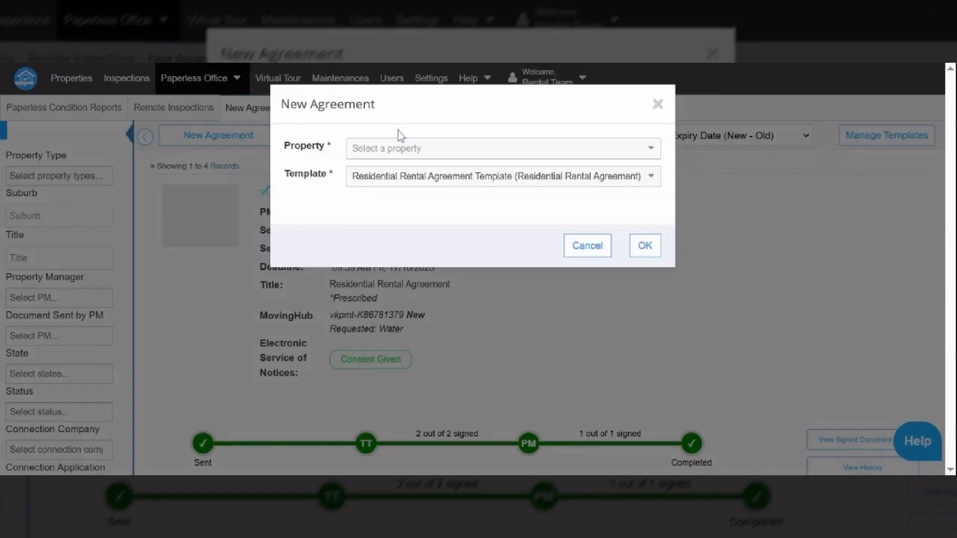
pyautogui.click(403, 147)
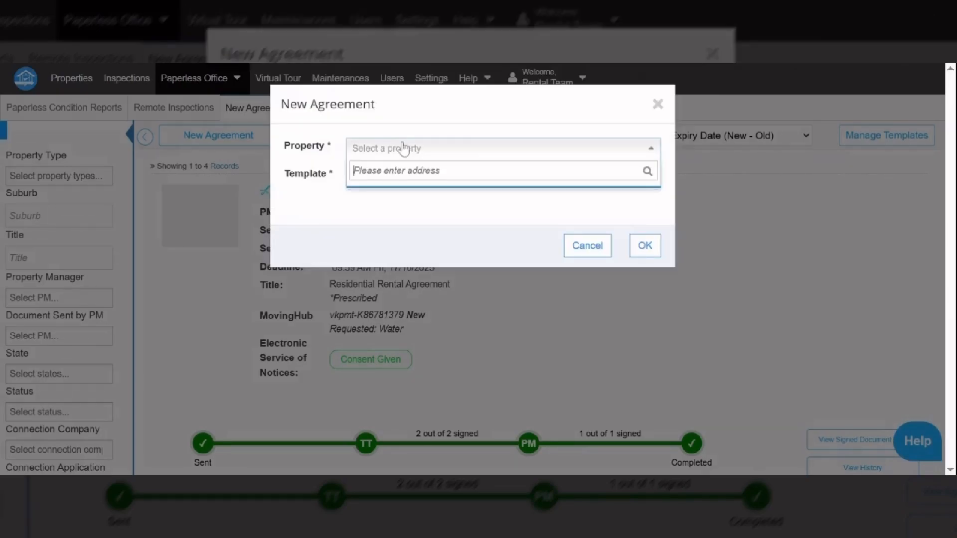
pyautogui.hotkey('ctrl', 'v')
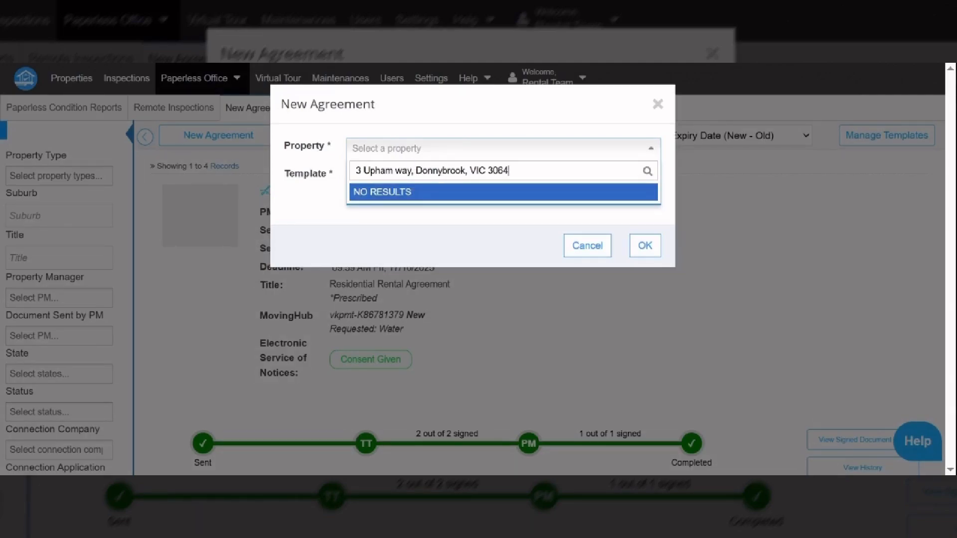
pyautogui.hotkey('ctrl', 'shift', 'Left')
pyautogui.hotkey('ctrl', 'shift', 'Left')
pyautogui.hotkey('ctrl', 'shift', 'Left')
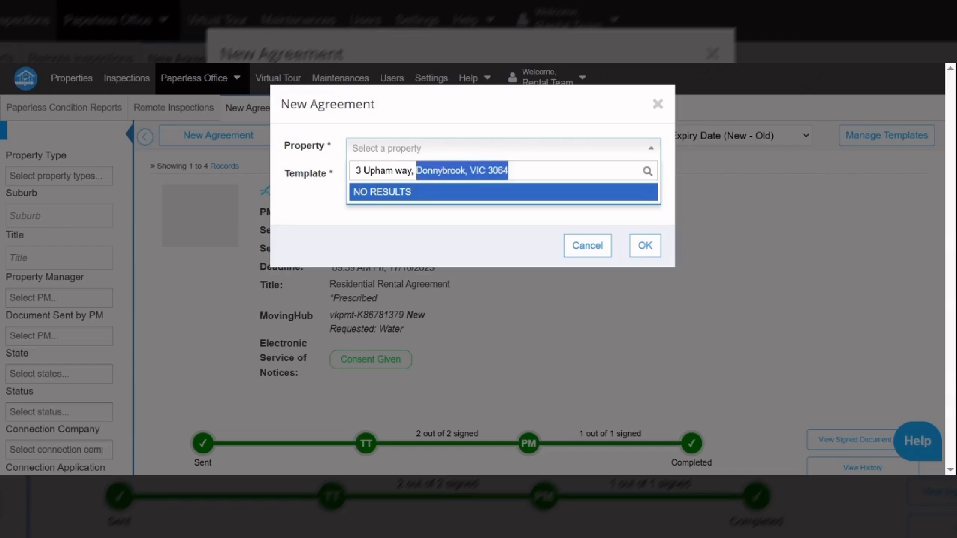
pyautogui.press('BackSpace')
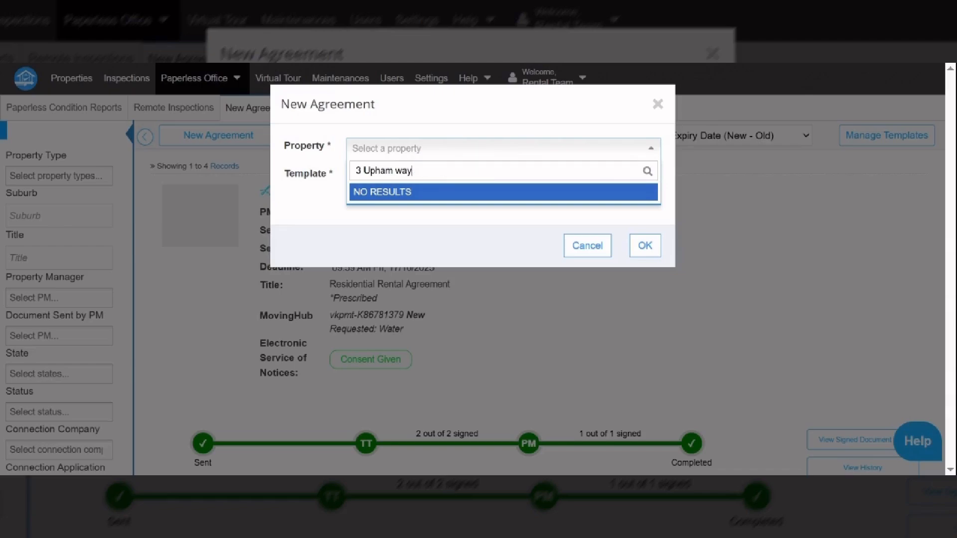
pyautogui.hotkey('ctrl', 'BackSpace')
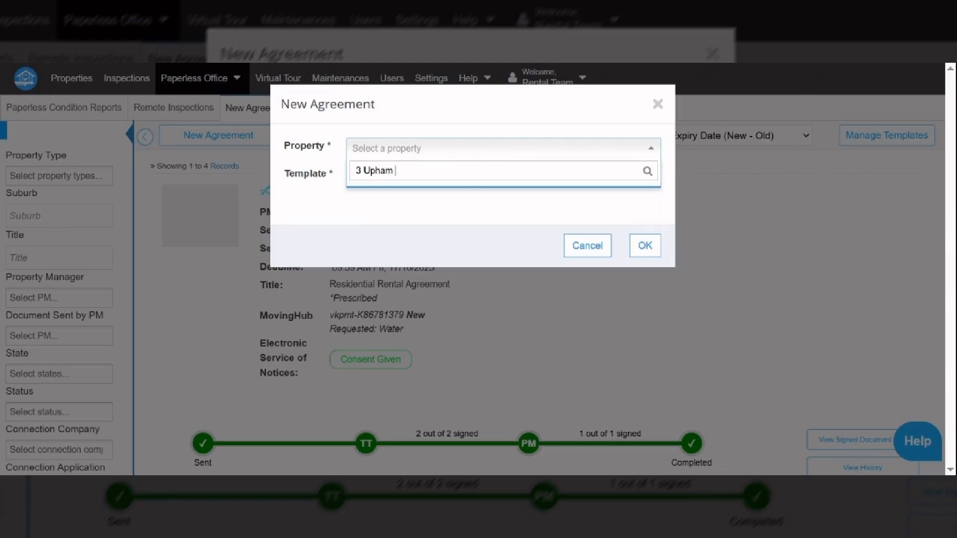
pyautogui.hotkey('ctrl', 'BackSpace')
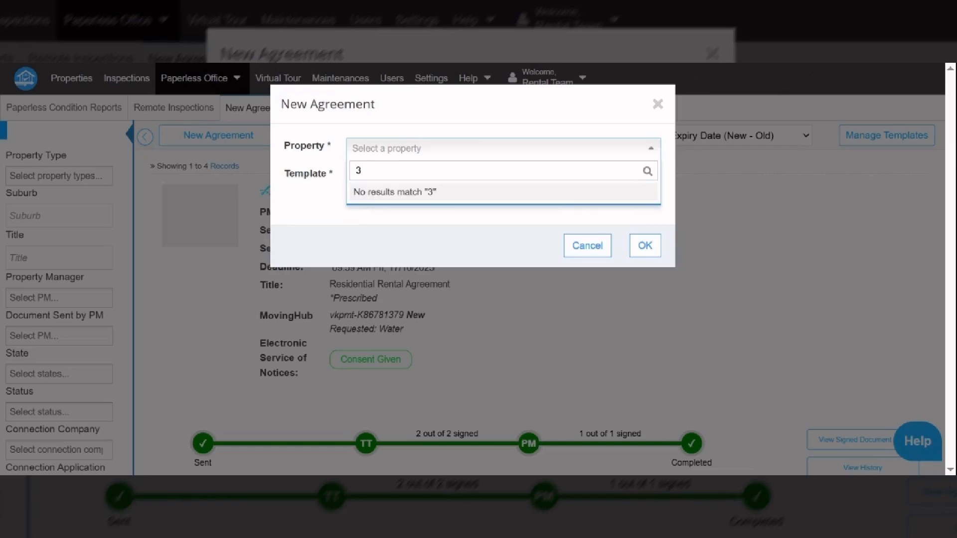
pyautogui.press('BackSpace')
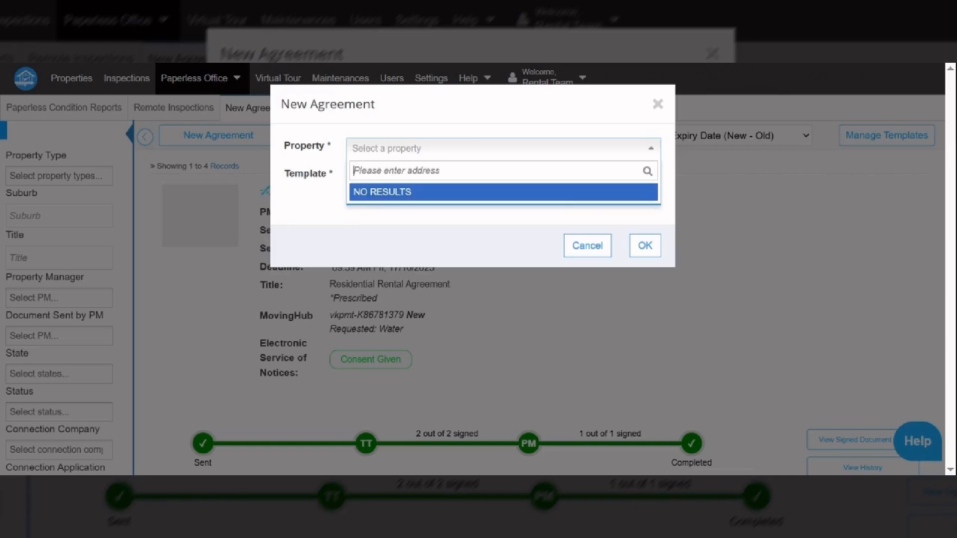
pyautogui.click(387, 152)
pyautogui.click(388, 152)
pyautogui.write('3')
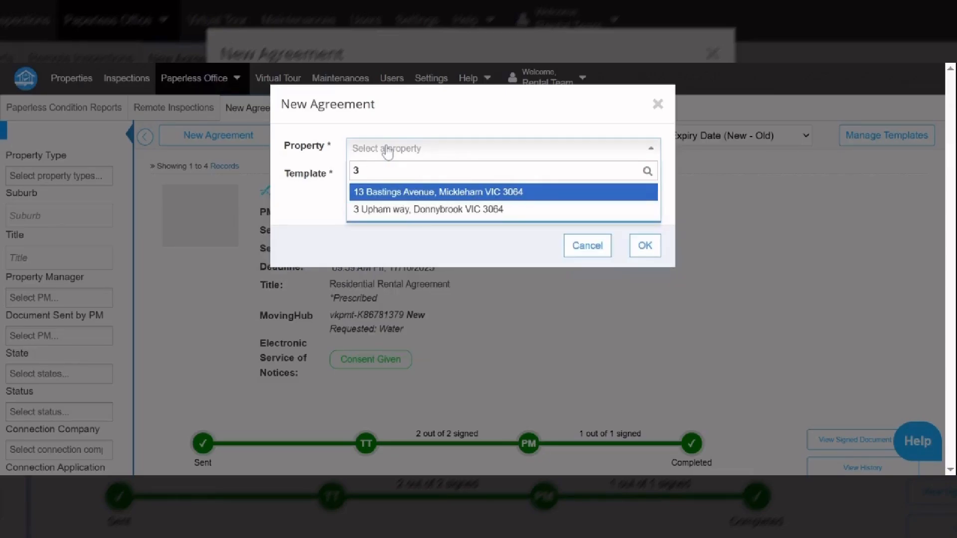
pyautogui.click(405, 211)
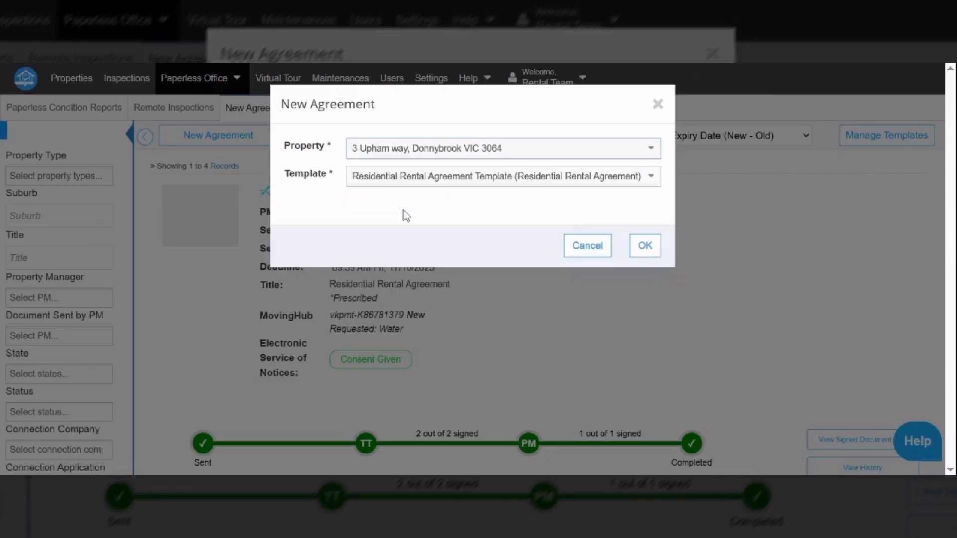
# Confirm the property and template, review the Default Additional Items, and create the draft.
pyautogui.click(646, 246)
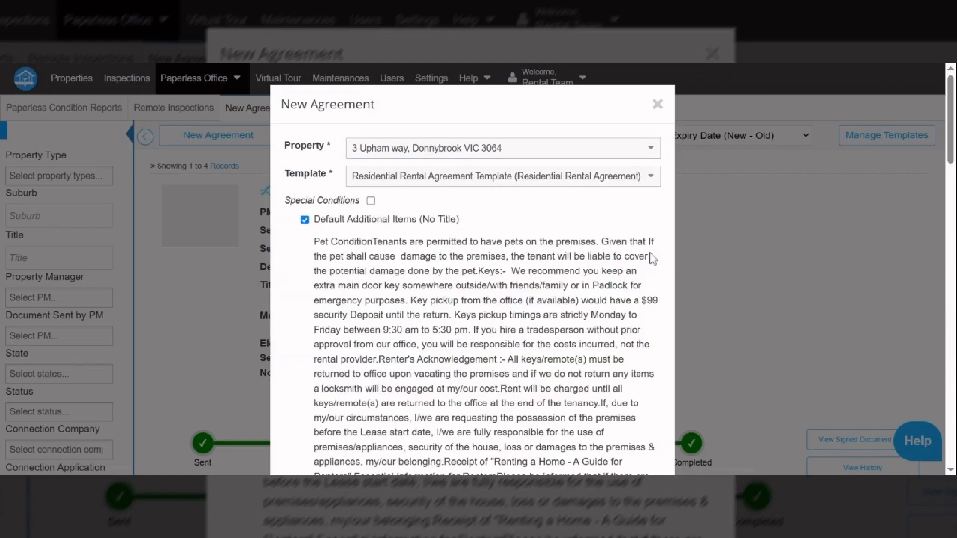
pyautogui.scroll(-5, 472, 279)
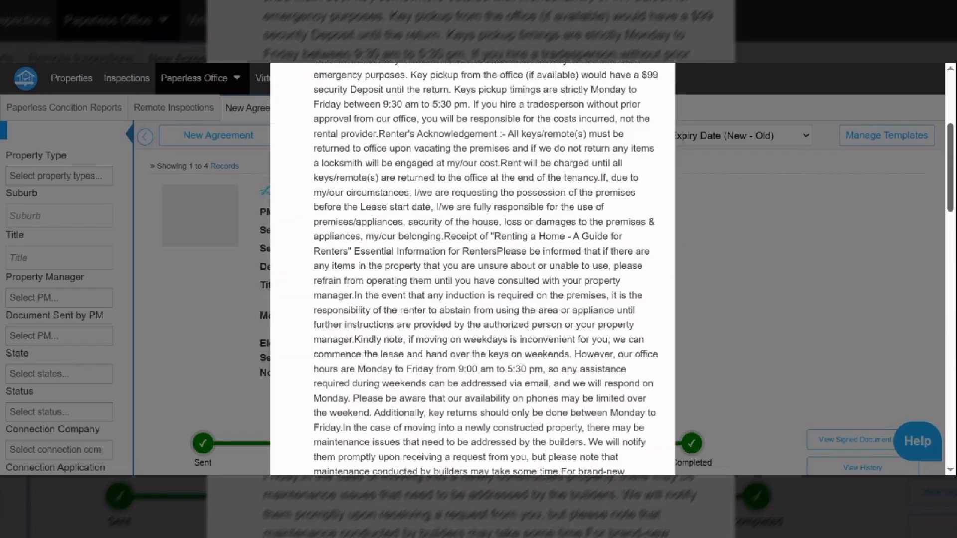
pyautogui.scroll(3, 952, 142)
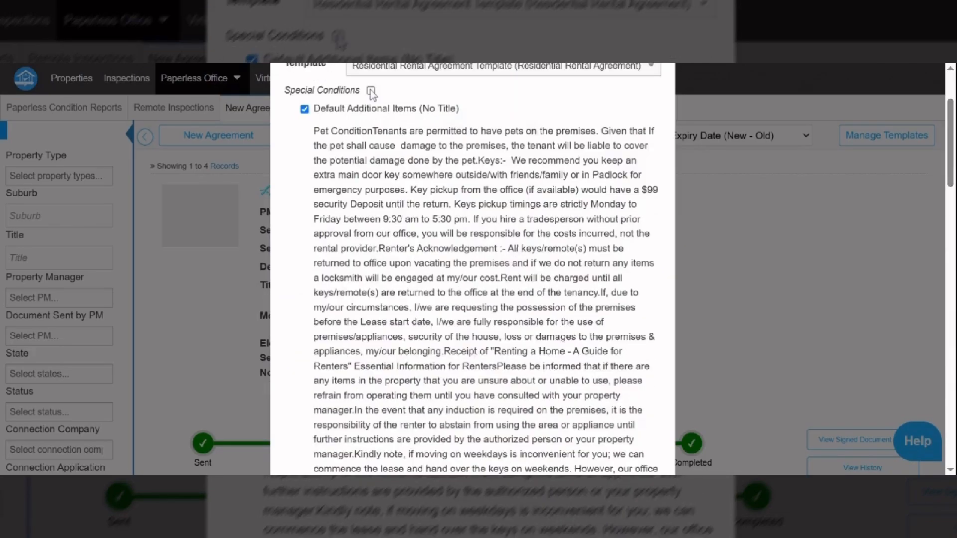
pyautogui.scroll(-8, 801, 249)
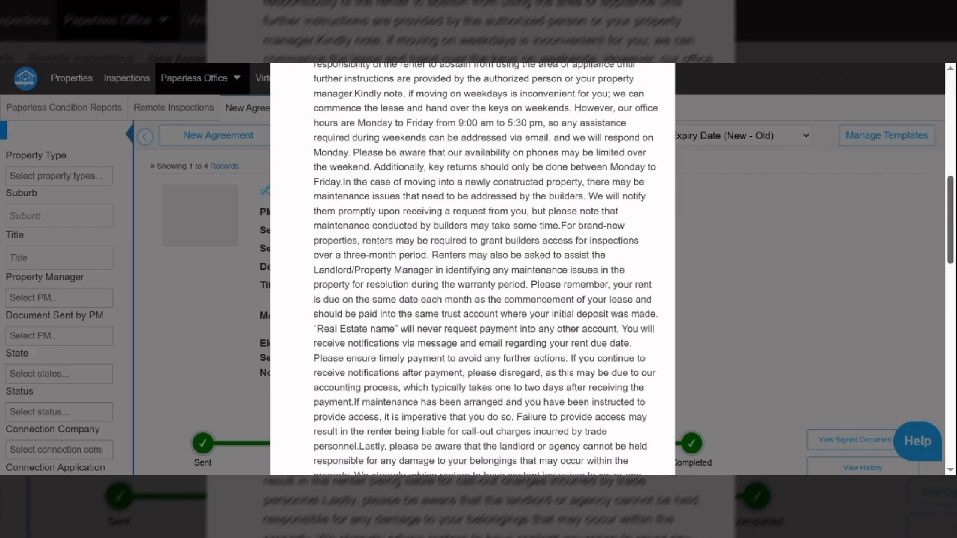
pyautogui.moveTo(950, 222); pyautogui.dragTo(923, 341)
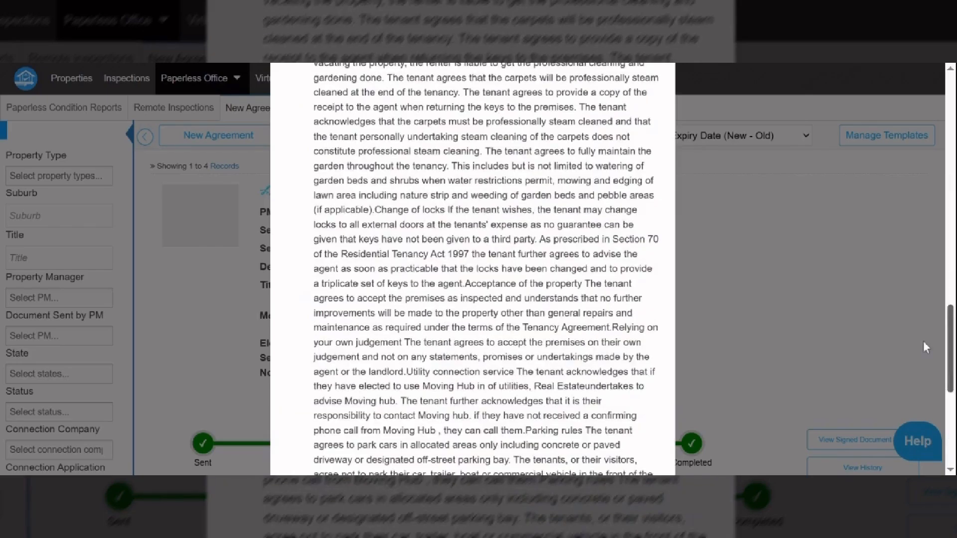
pyautogui.scroll(-7, 923, 341)
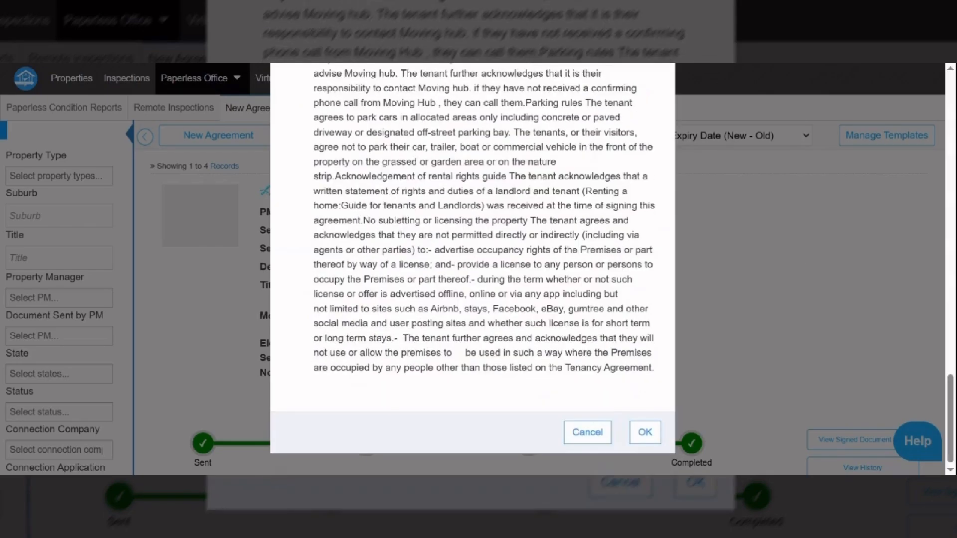
pyautogui.click(646, 433)
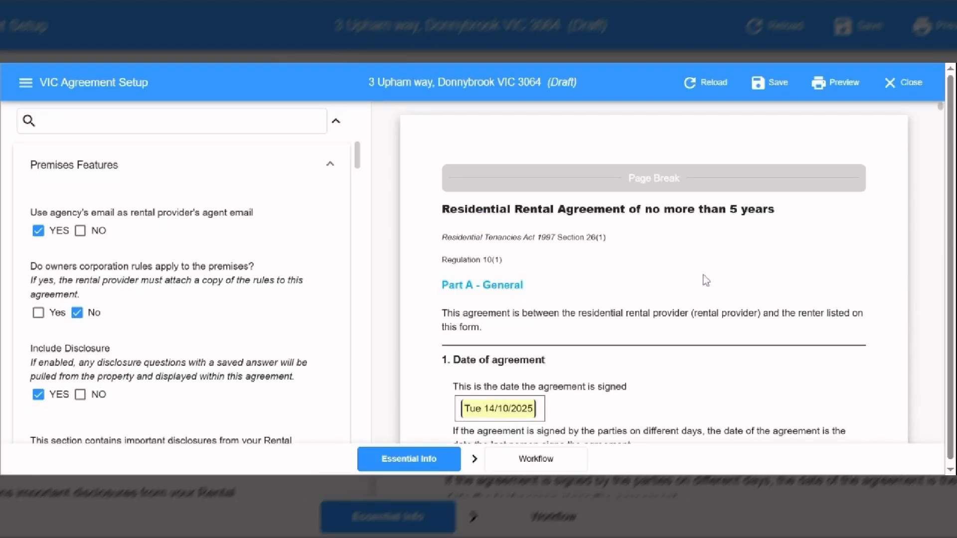
pyautogui.moveTo(249, 171)
pyautogui.doubleClick(261, 264)
pyautogui.click(235, 294)
pyautogui.moveTo(357, 154); pyautogui.dragTo(361, 177)
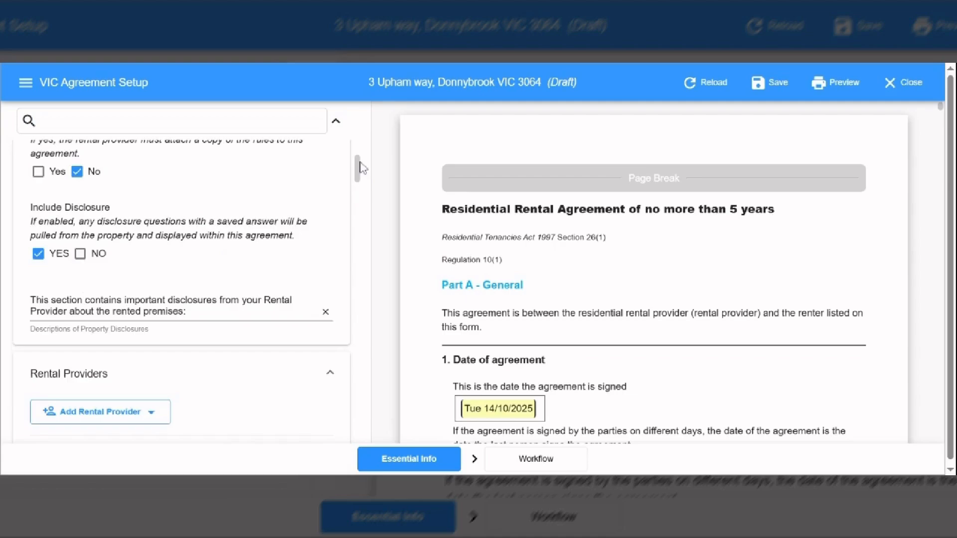
pyautogui.moveTo(362, 168); pyautogui.dragTo(359, 176)
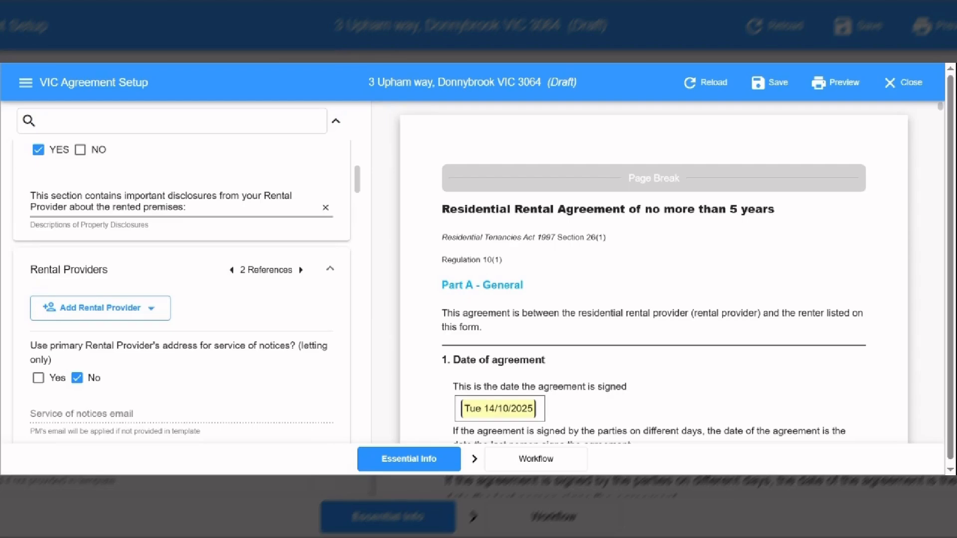
# Add a blank rental provider and enter the provider's first and last name.
pyautogui.click(80, 320)
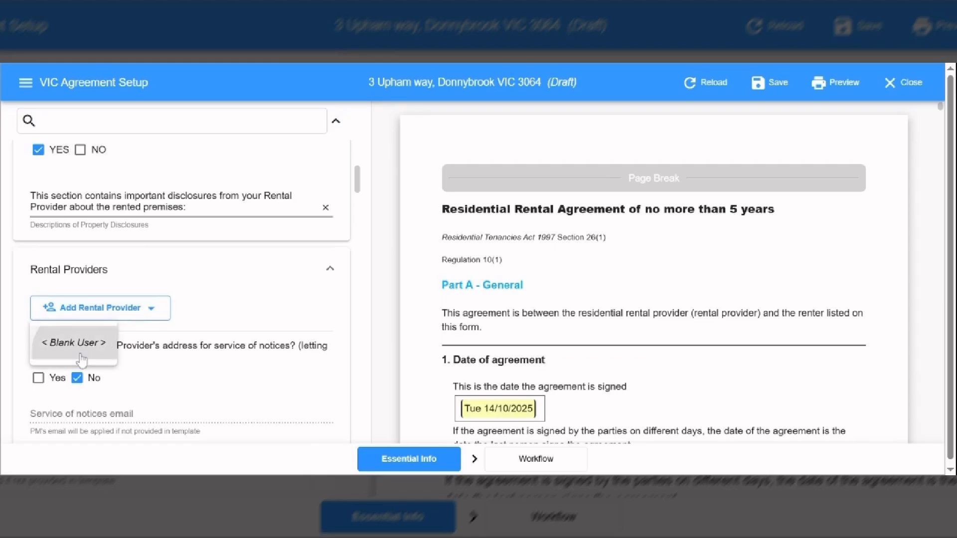
pyautogui.click(82, 358)
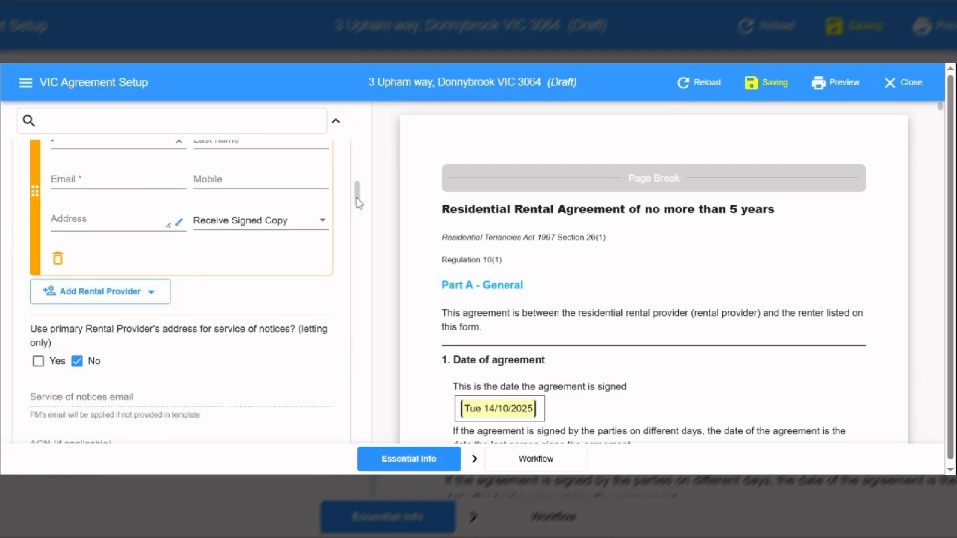
pyautogui.scroll(2, 68, 243)
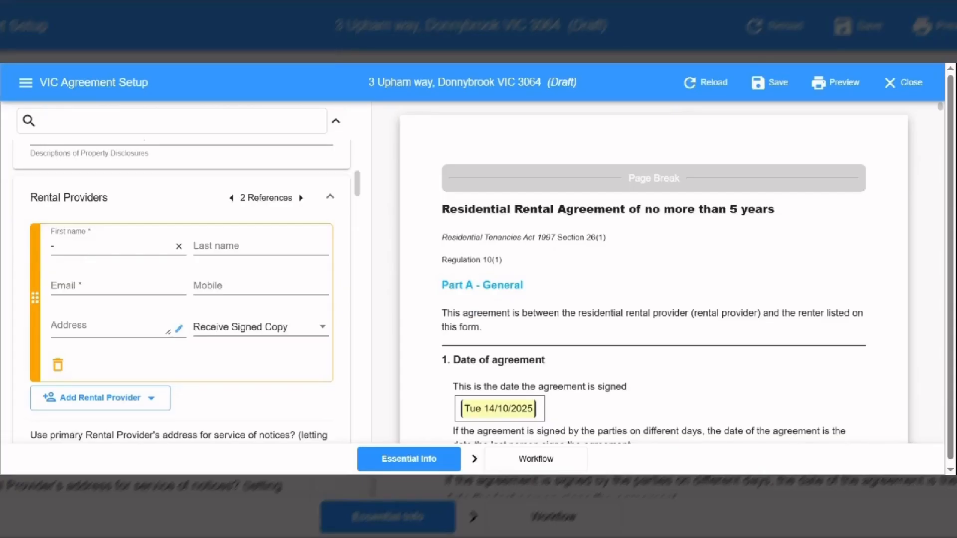
pyautogui.moveTo(67, 246); pyautogui.dragTo(40, 255)
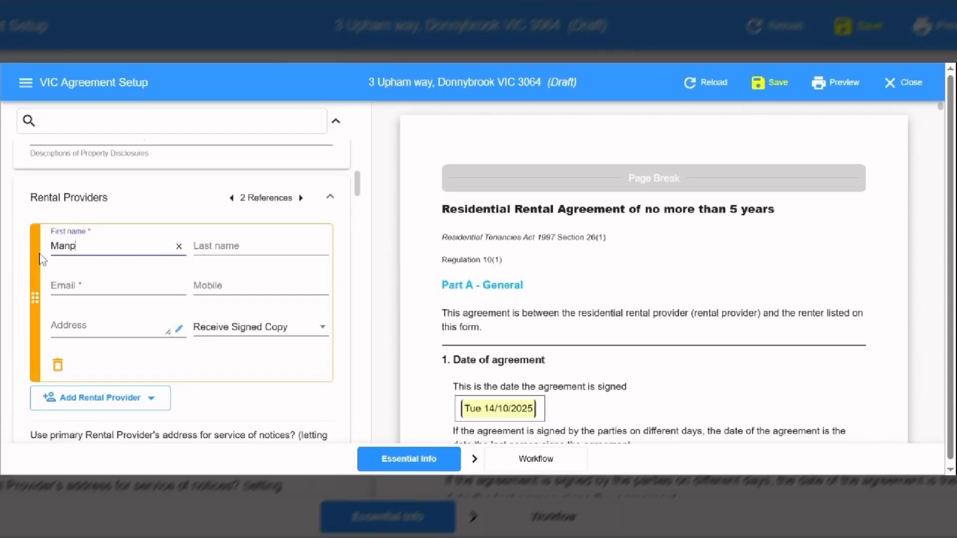
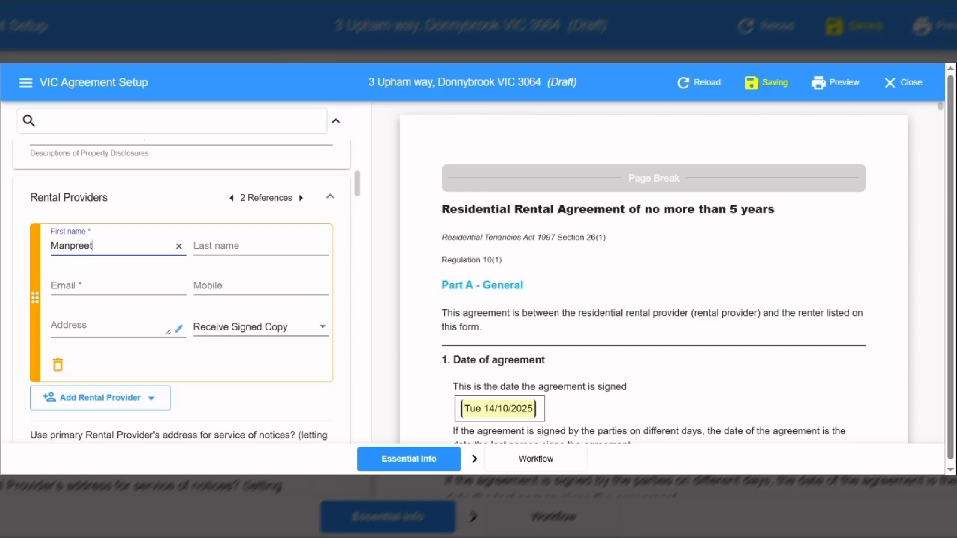
pyautogui.press('Tab')
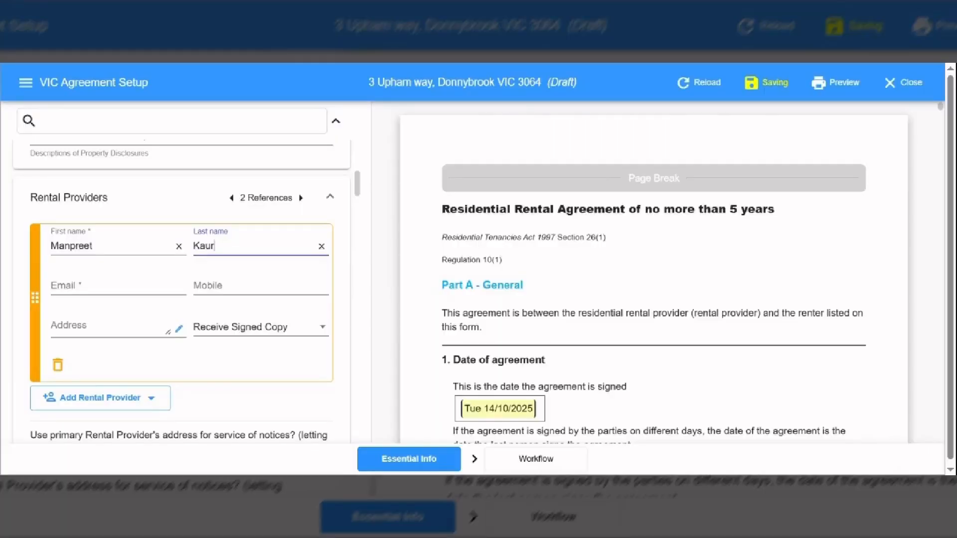
# Fill in the rental provider's e-mail address and mobile number.
pyautogui.click(118, 286)
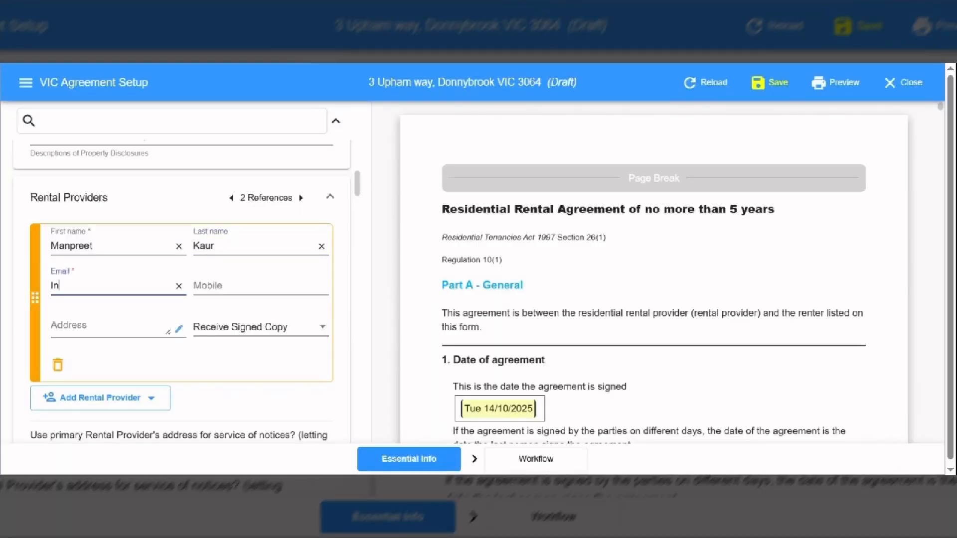
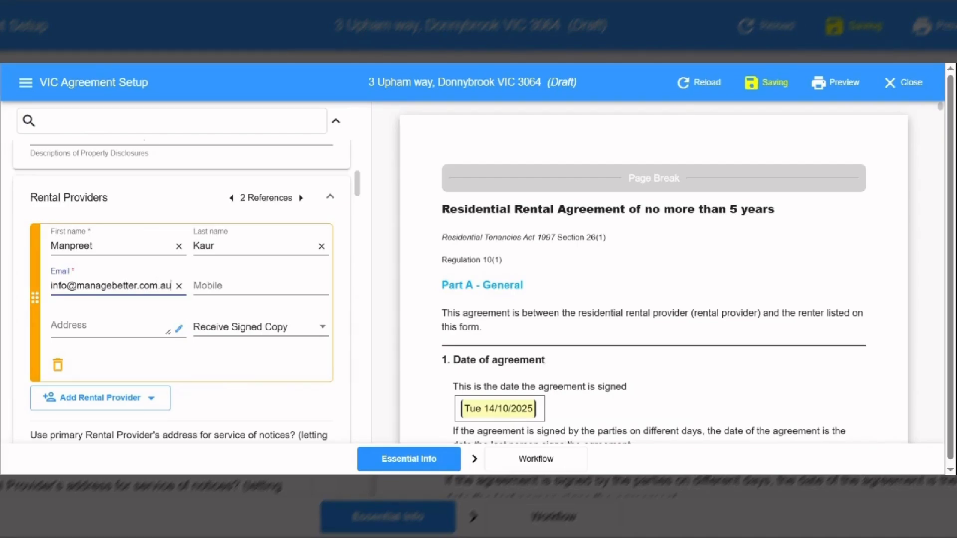
pyautogui.press('Tab')
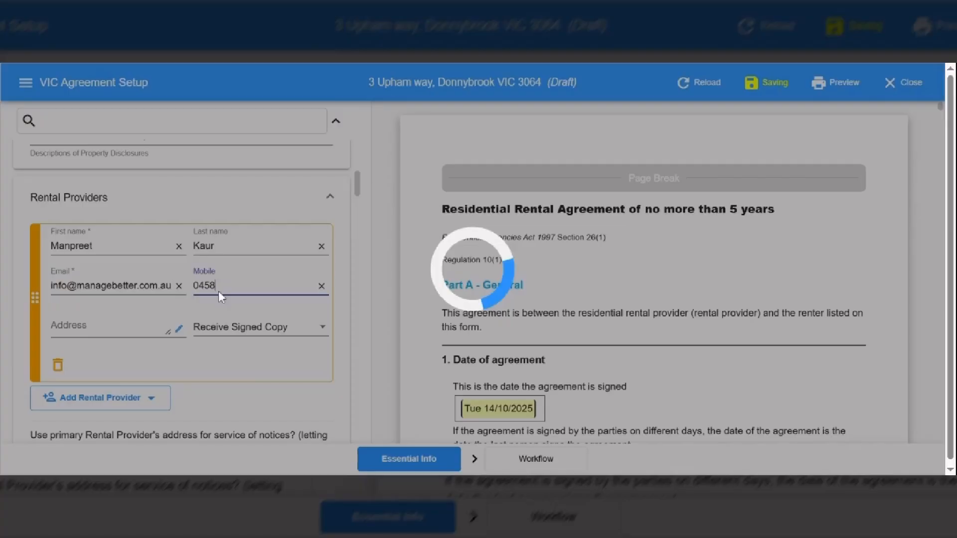
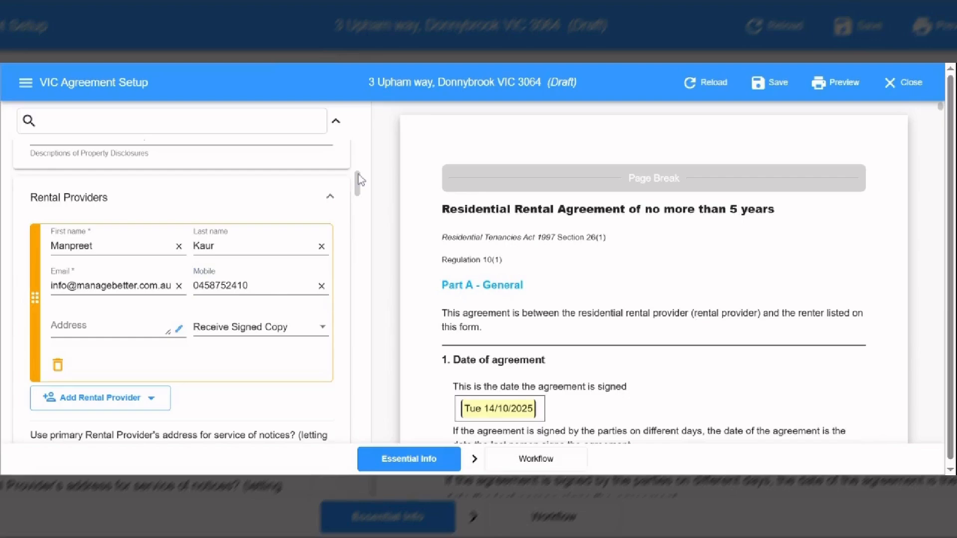
# Add a second blank rental provider, then delete it and confirm Yes.
pyautogui.scroll(-1, 358, 174)
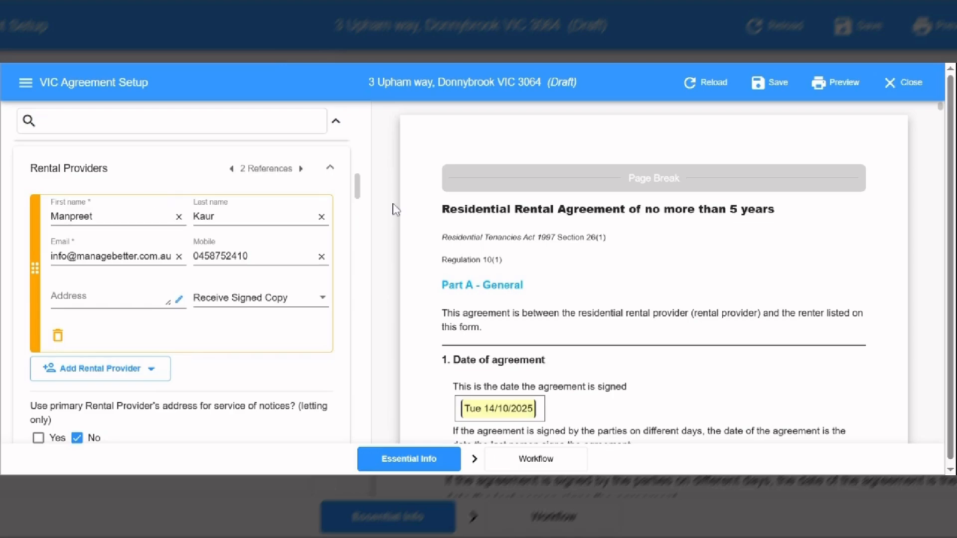
pyautogui.scroll(-1, 358, 175)
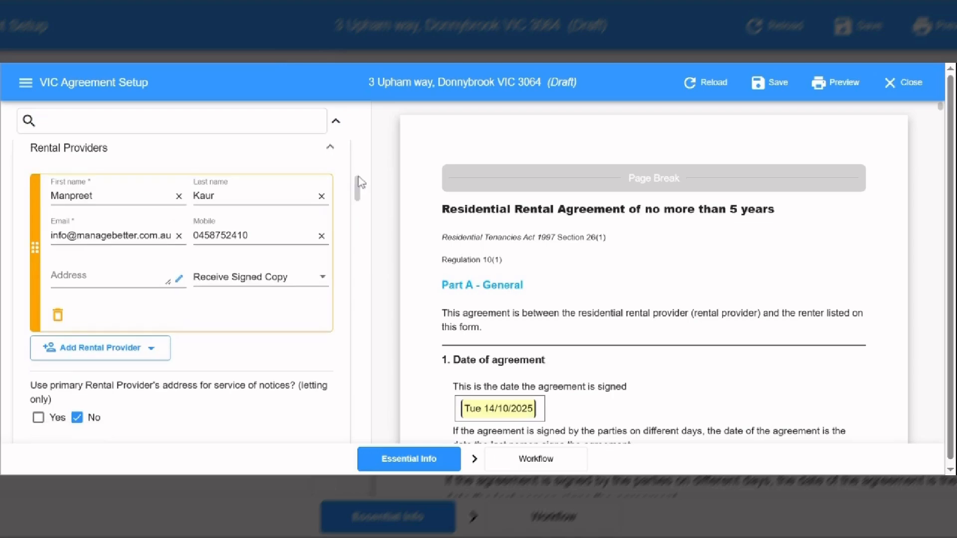
pyautogui.scroll(1, 352, 178)
pyautogui.scroll(4, 358, 178)
pyautogui.moveTo(358, 174); pyautogui.dragTo(356, 212)
pyautogui.scroll(5, 194, 202)
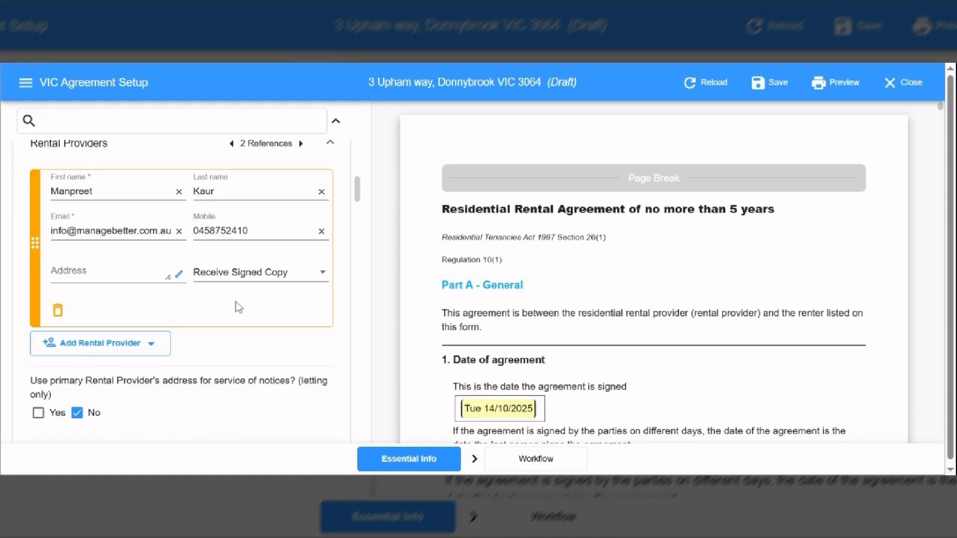
pyautogui.click(116, 353)
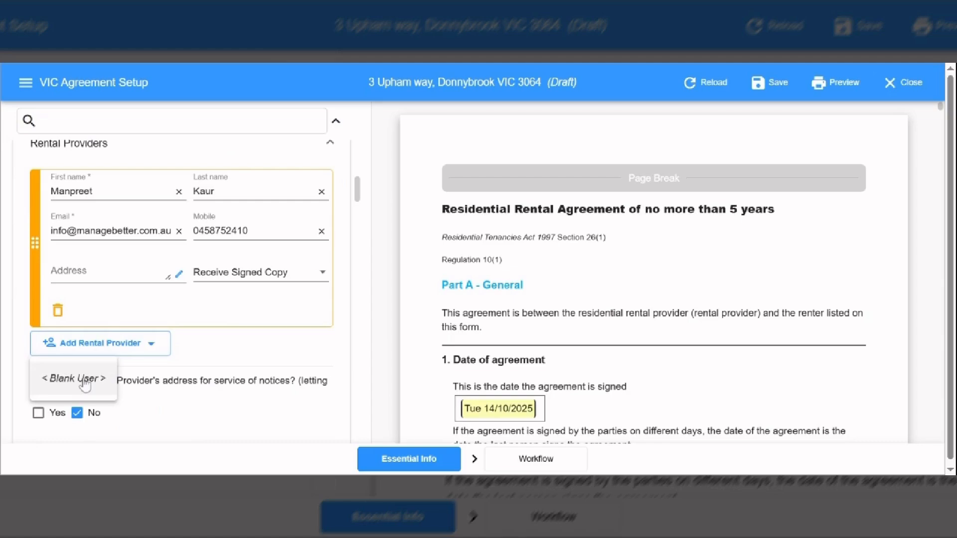
pyautogui.click(73, 379)
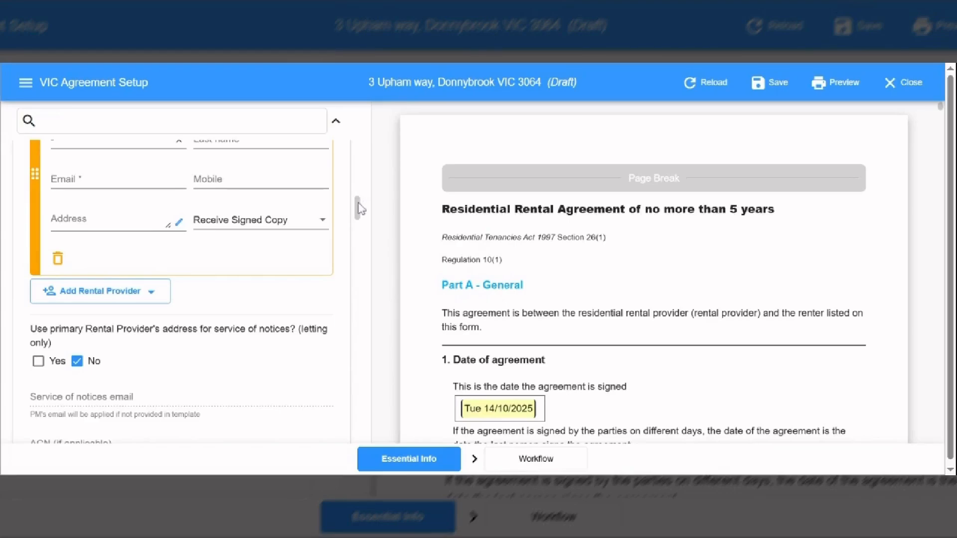
pyautogui.scroll(1, 32, 321)
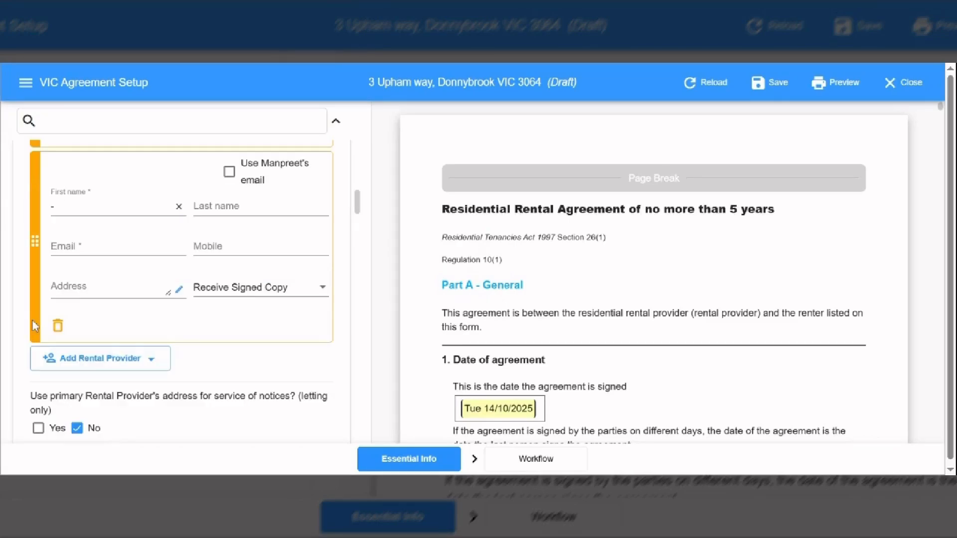
pyautogui.click(58, 327)
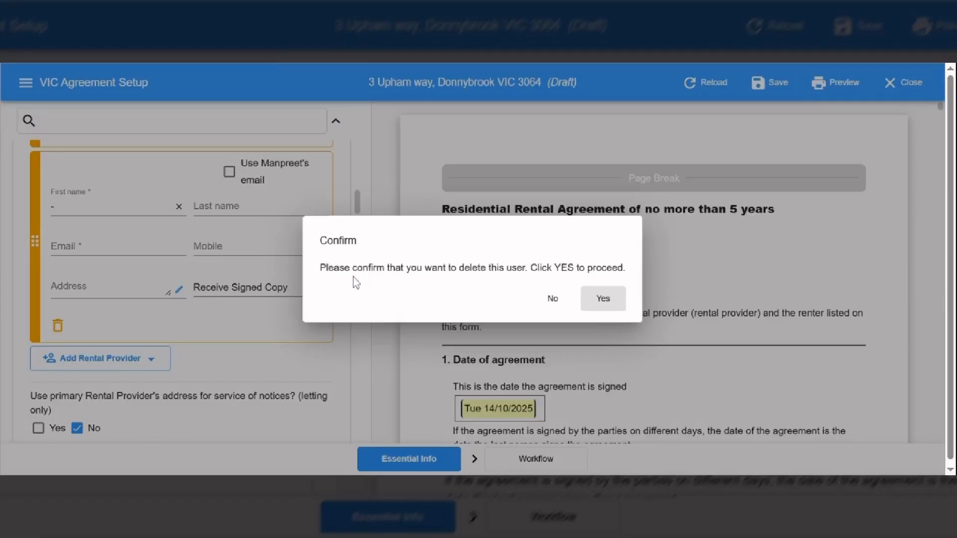
pyautogui.click(603, 299)
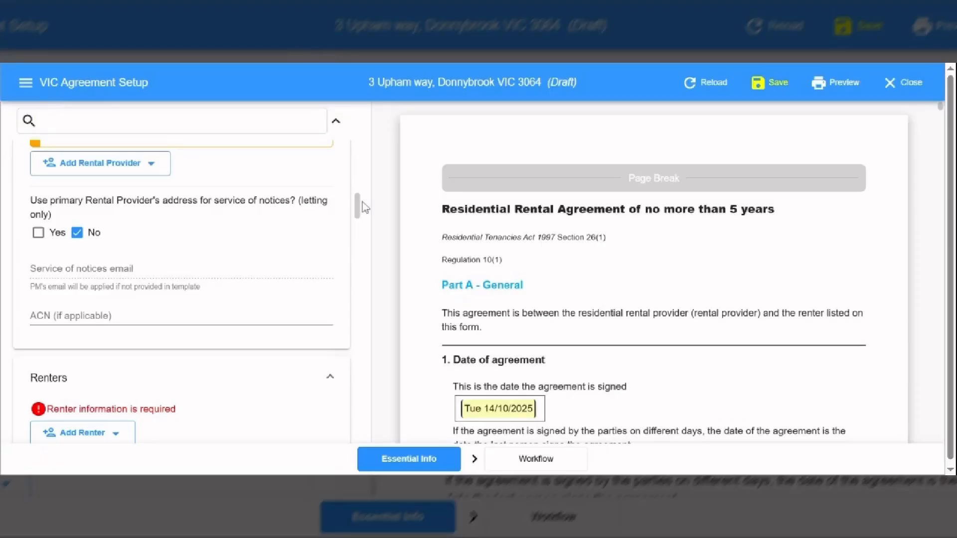
# Add a blank renter and enter the renter's first and last name.
pyautogui.scroll(2, 361, 202)
pyautogui.moveTo(356, 189); pyautogui.dragTo(358, 203)
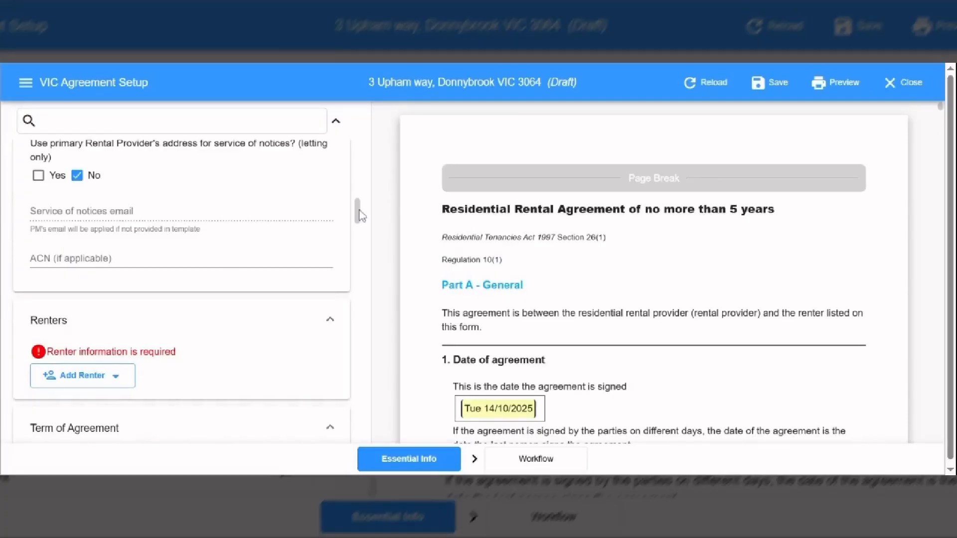
pyautogui.moveTo(360, 211); pyautogui.dragTo(359, 219)
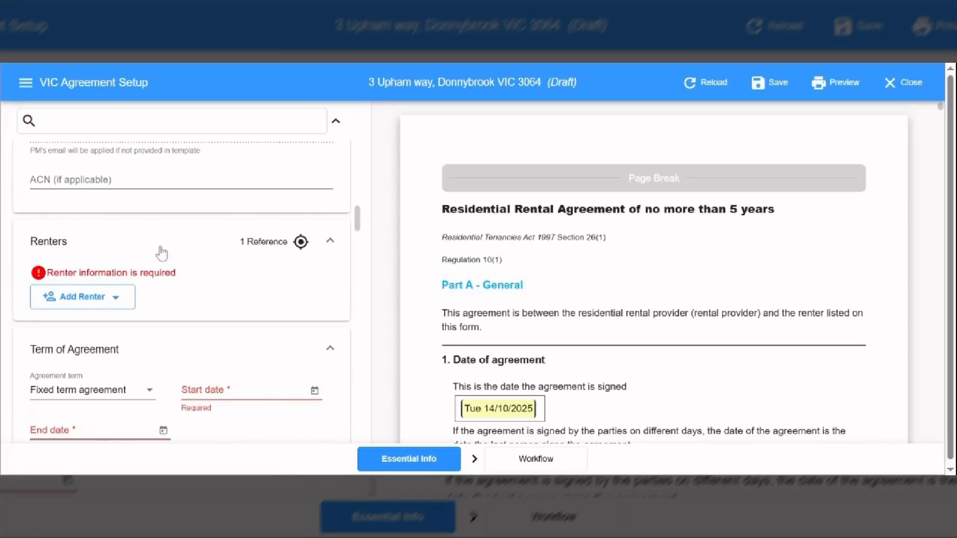
pyautogui.click(79, 300)
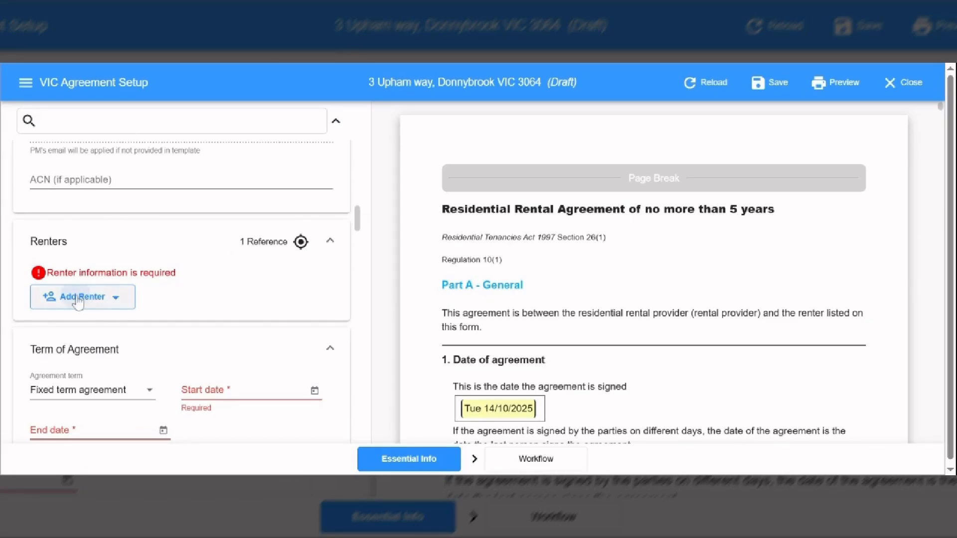
pyautogui.click(78, 332)
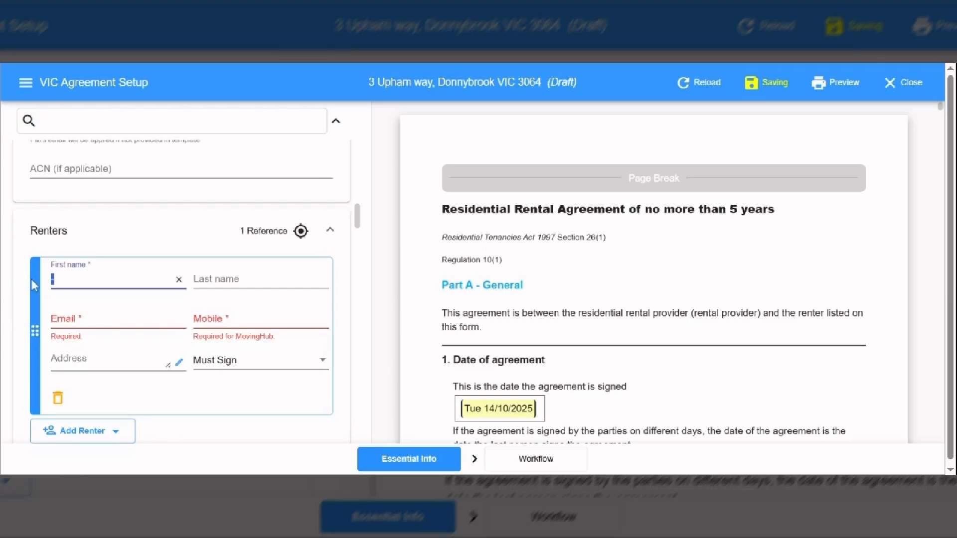
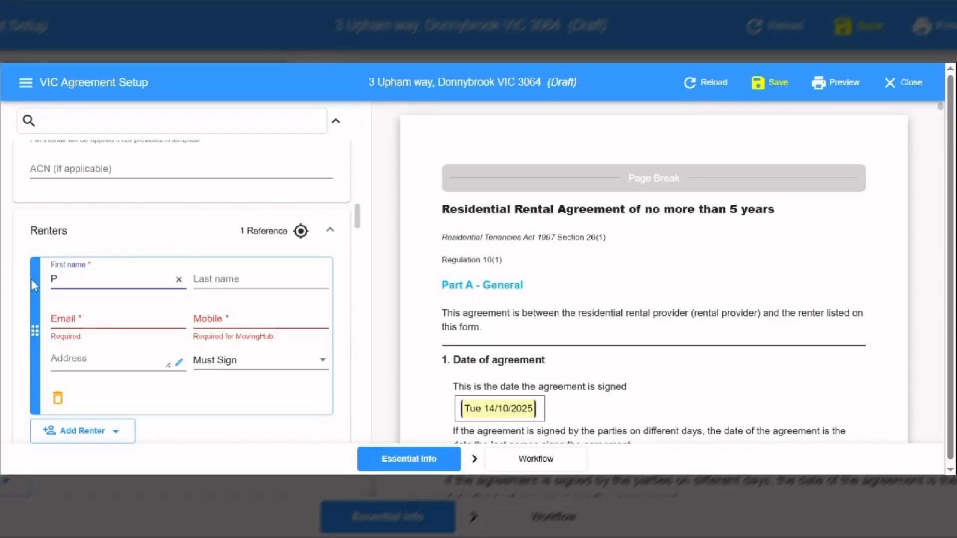
pyautogui.press('Tab')
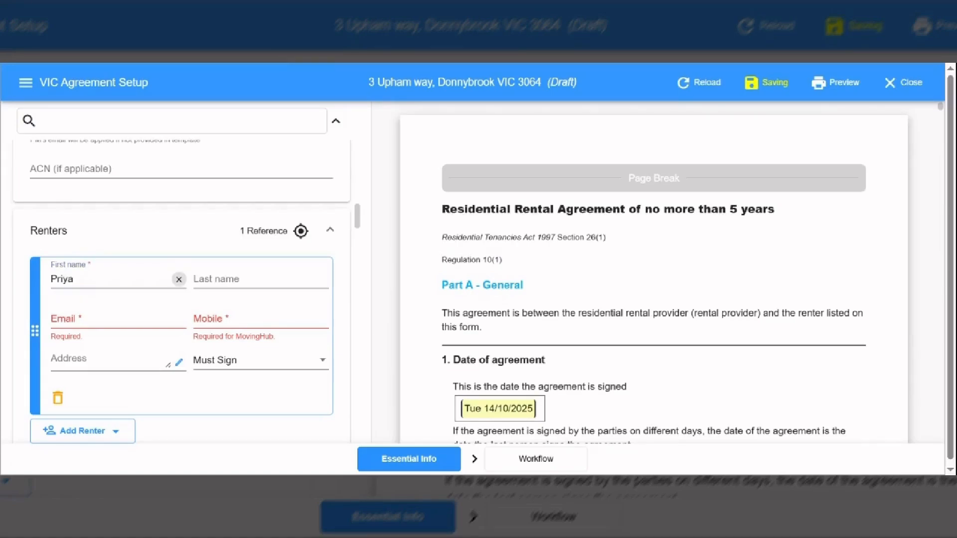
pyautogui.press('Tab')
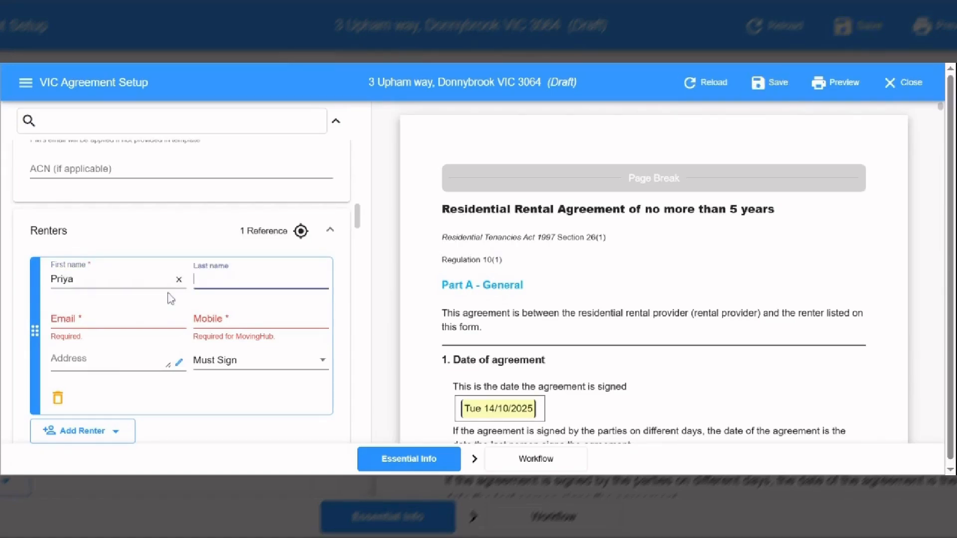
# Fill in the renter's e-mail address and mobile number.
pyautogui.press('Tab')
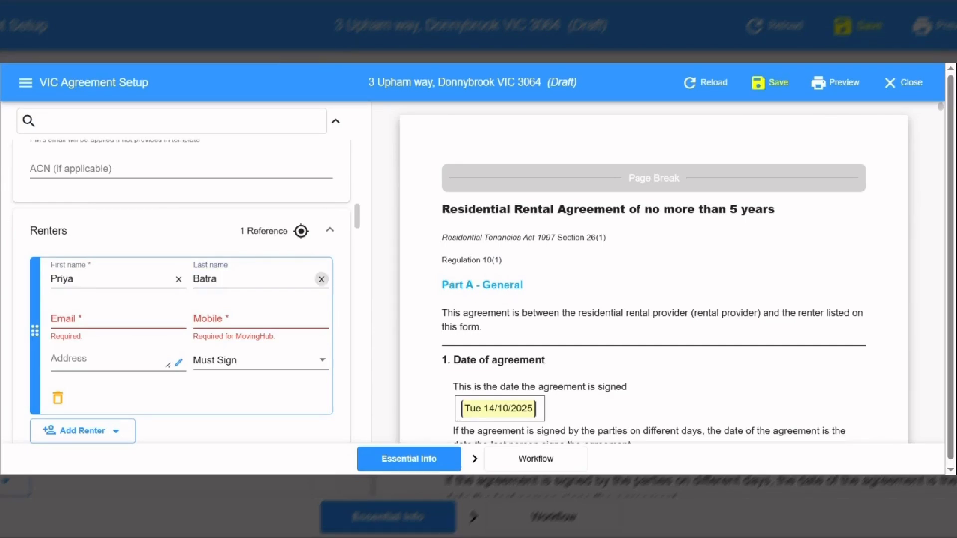
pyautogui.press('Tab')
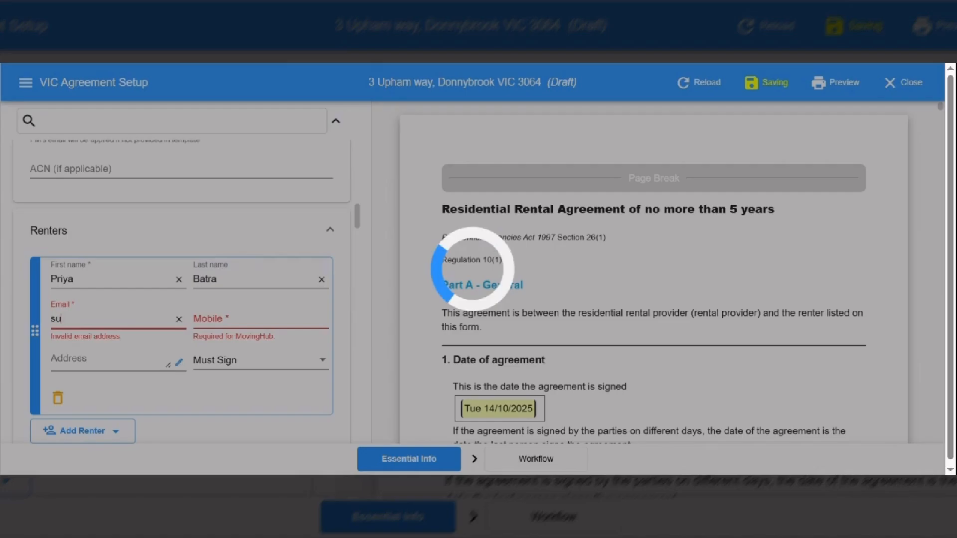
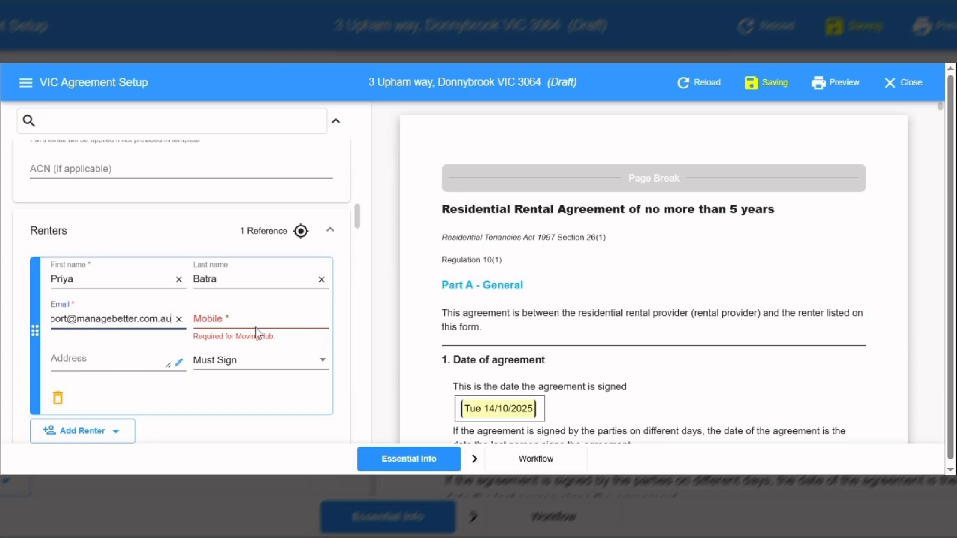
pyautogui.click(221, 314)
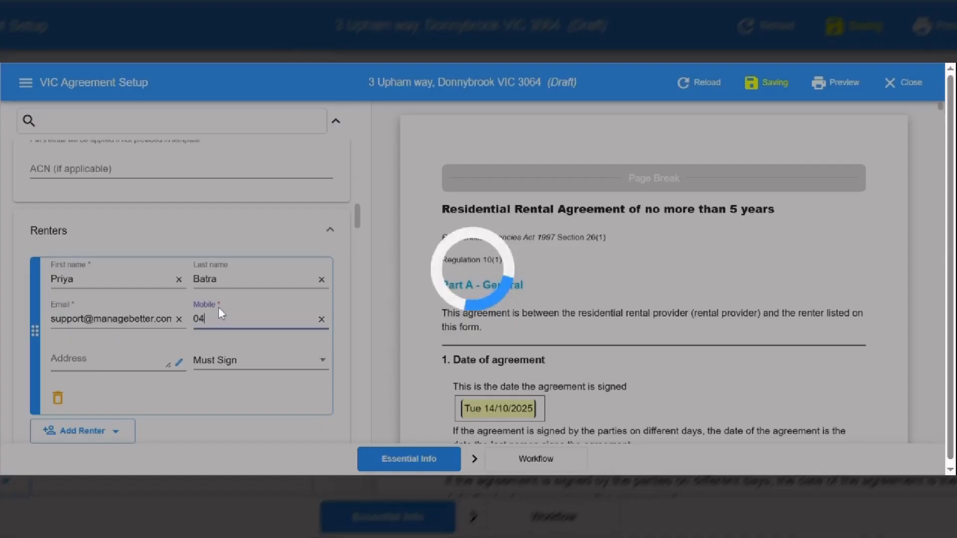
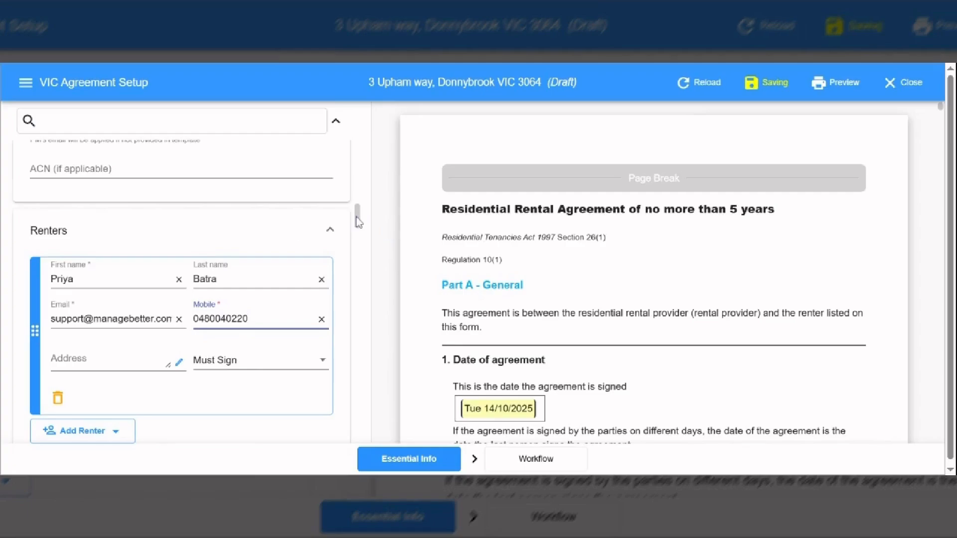
pyautogui.moveTo(358, 222); pyautogui.dragTo(361, 227)
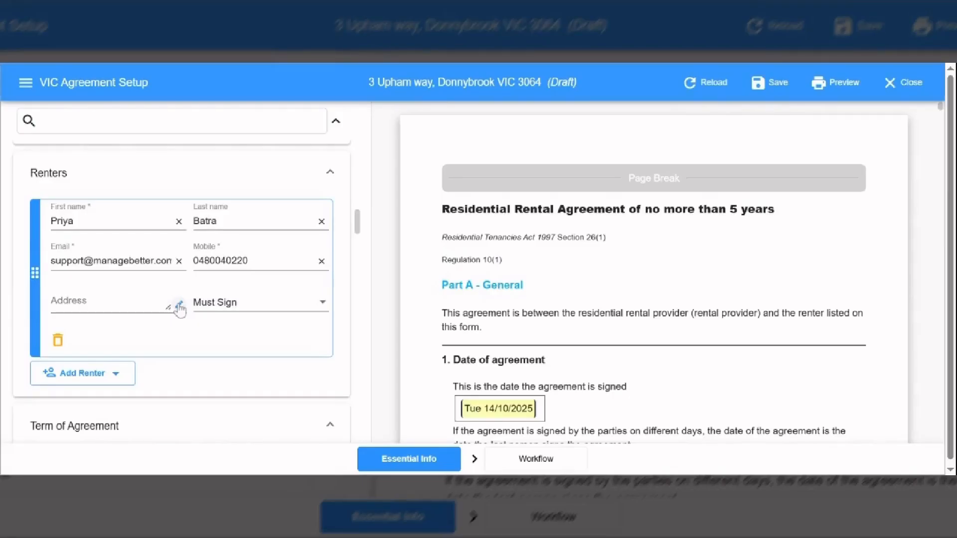
# Open the renter's address details, paste the address, and enter postcode 3064 and suburb Donnybrook.
pyautogui.click(179, 306)
pyautogui.click(371, 206)
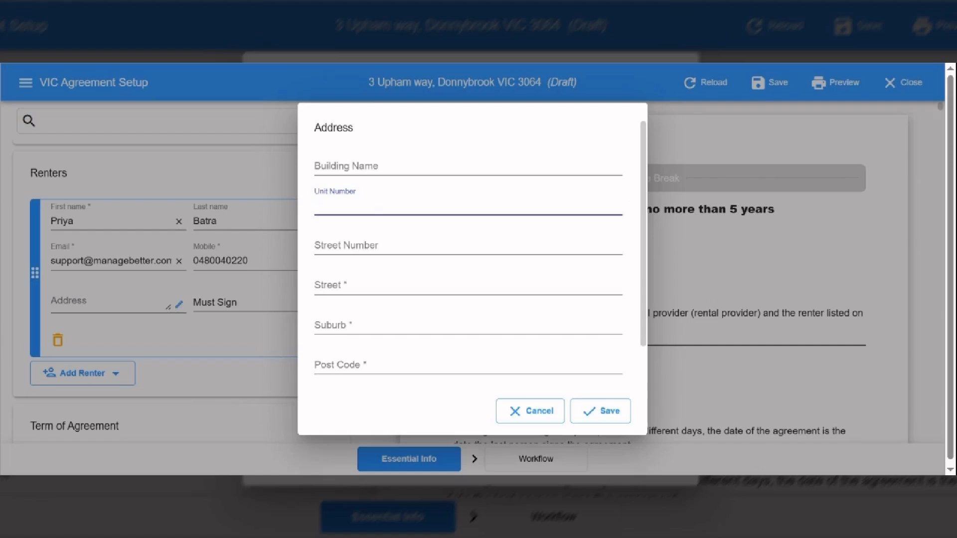
pyautogui.click(372, 245)
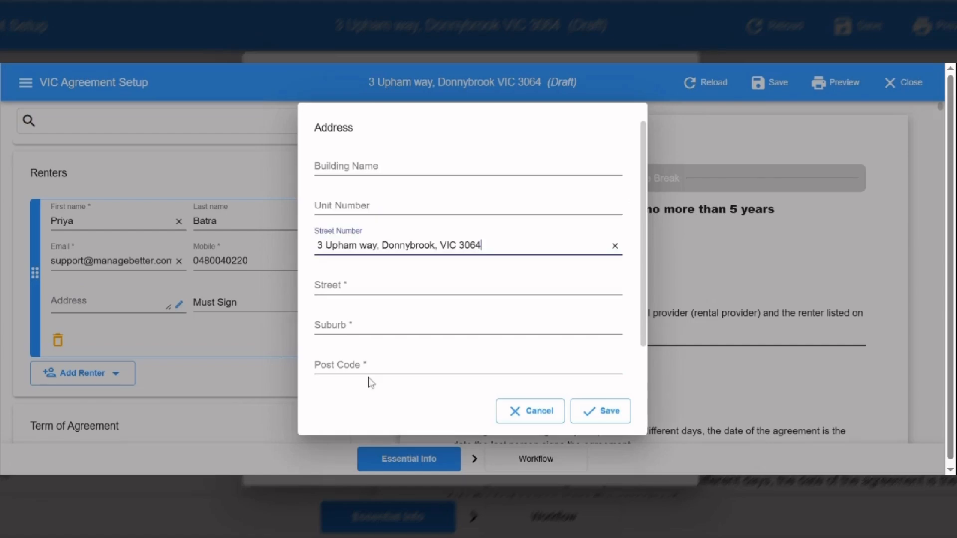
pyautogui.click(370, 360)
pyautogui.write('3064')
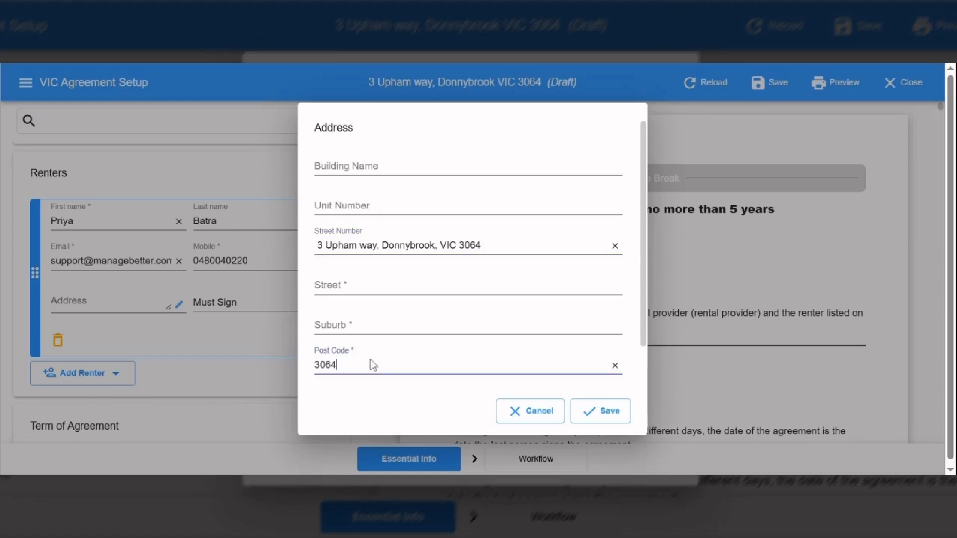
pyautogui.hotkey('shift', 'Tab')
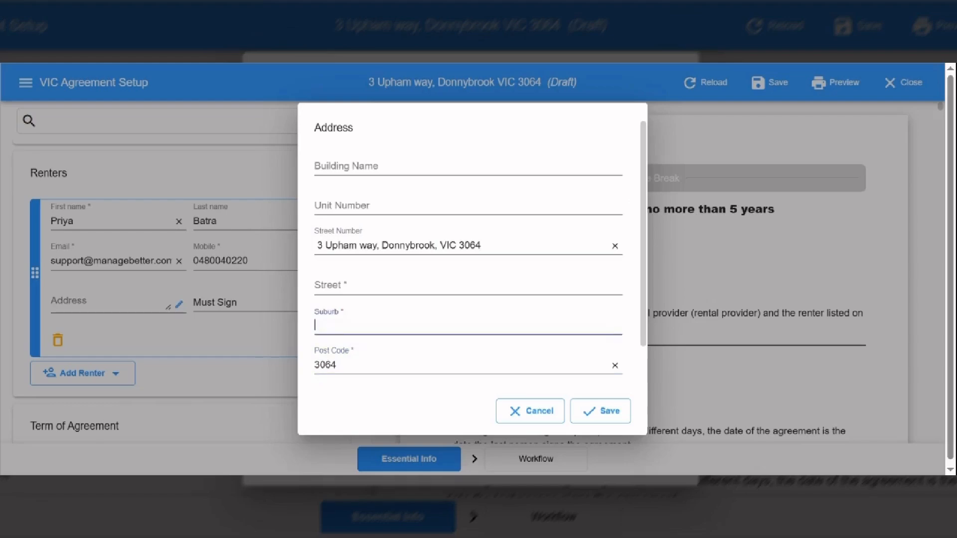
pyautogui.write('Donnybrook')
pyautogui.click(331, 285)
pyautogui.write('UP')
pyautogui.press('BackSpace')
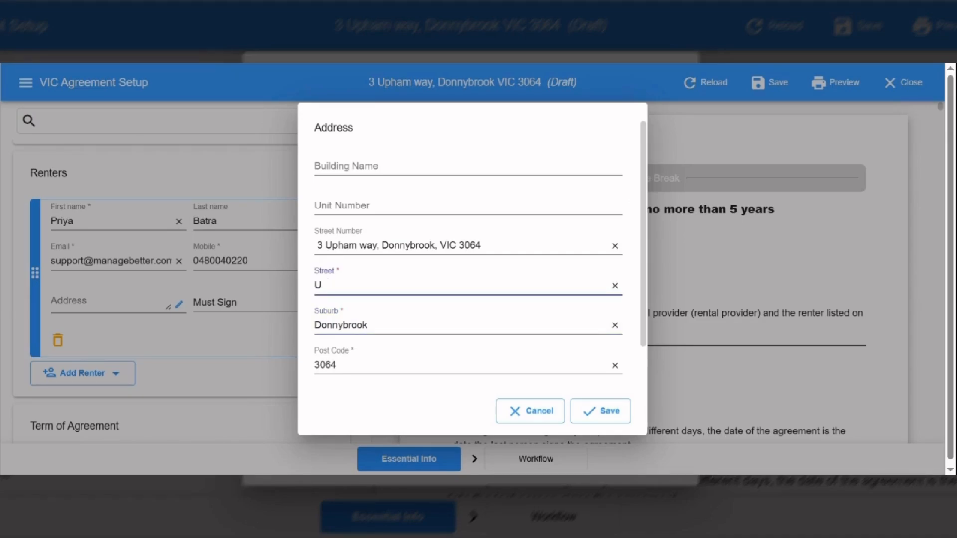
pyautogui.write('pham ayW')
pyautogui.click(482, 245)
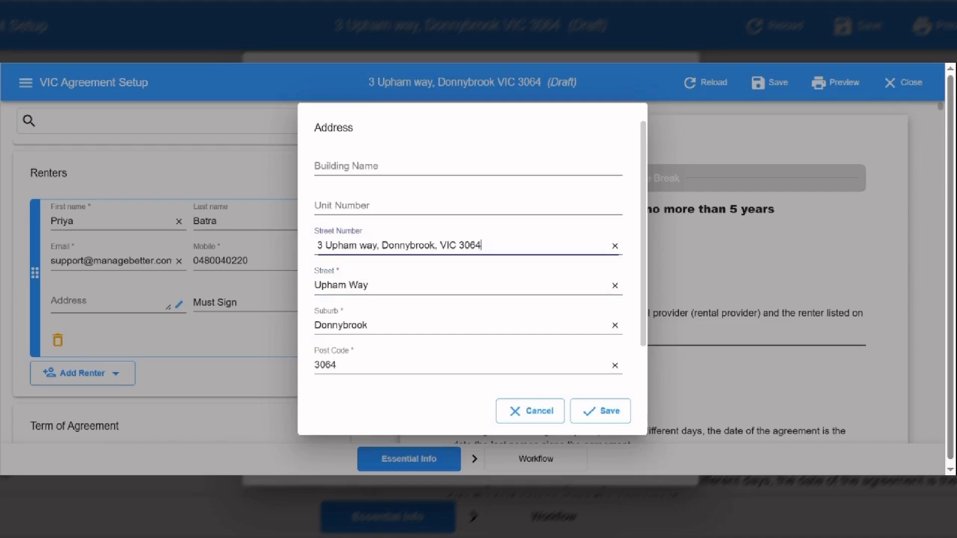
pyautogui.moveTo(482, 246); pyautogui.dragTo(326, 246)
pyautogui.press('BackSpace')
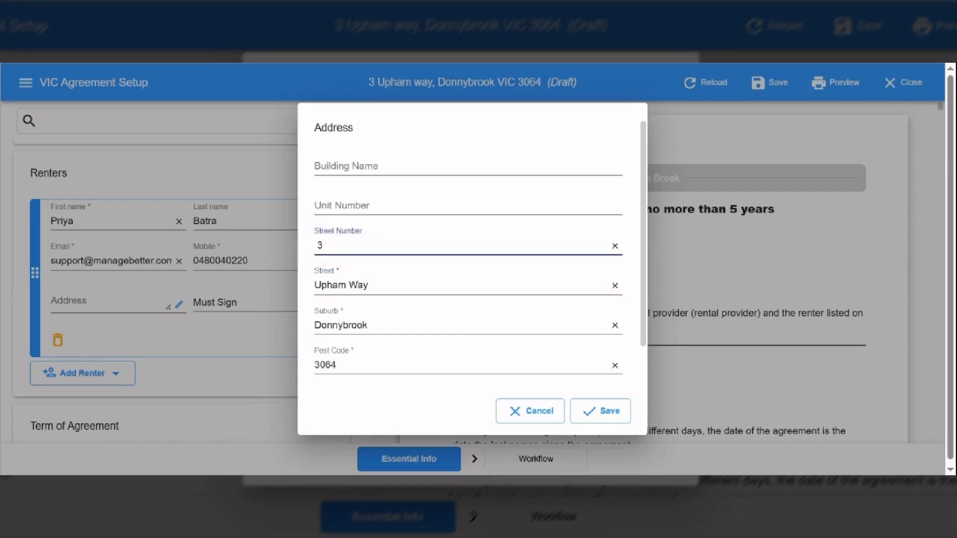
# Set the address state to VIC and save the renter's address.
pyautogui.click(594, 417)
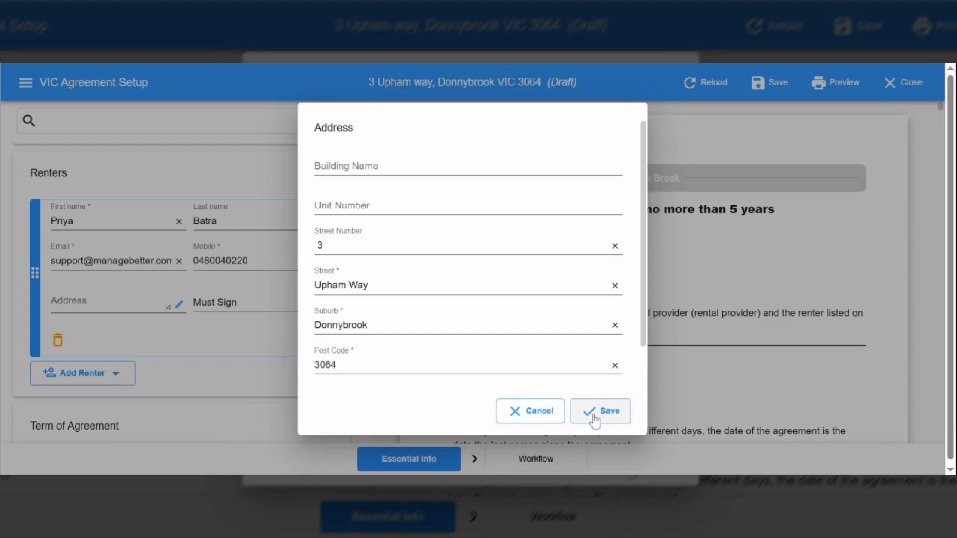
pyautogui.moveTo(643, 328); pyautogui.dragTo(648, 382)
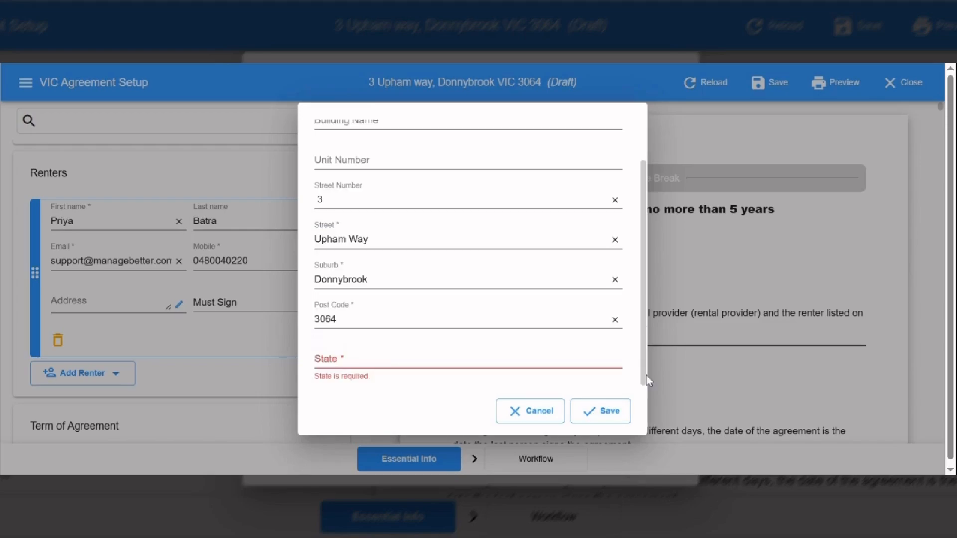
pyautogui.click(382, 359)
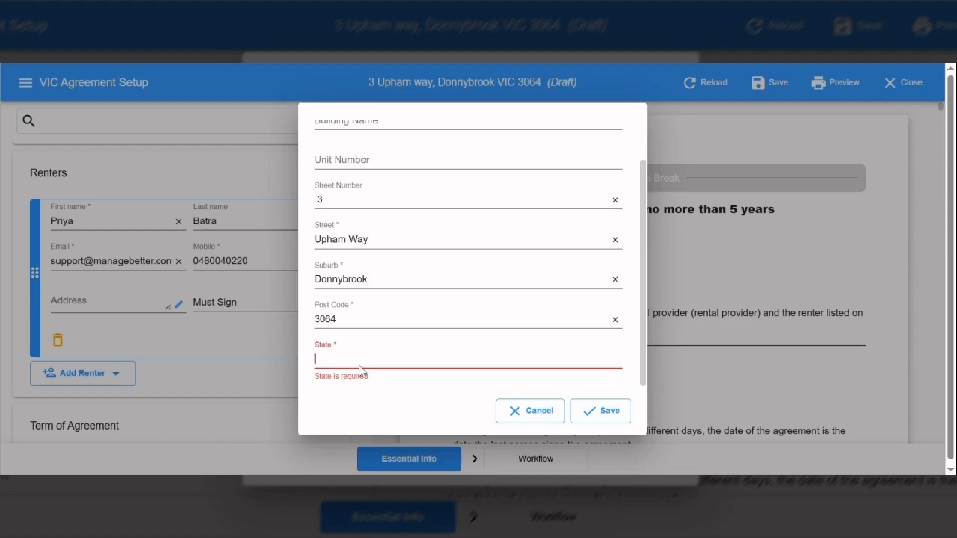
pyautogui.write('VIC')
pyautogui.click(609, 414)
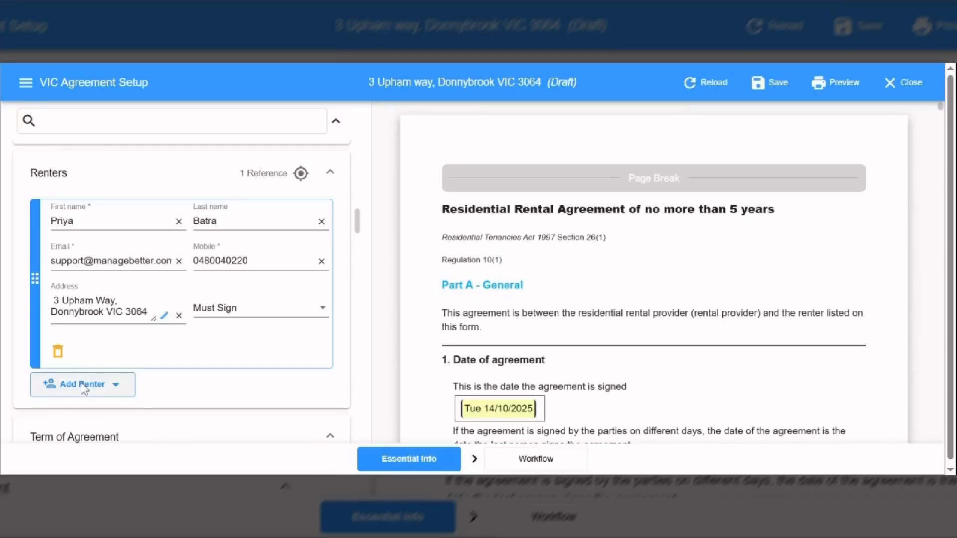
pyautogui.click(84, 388)
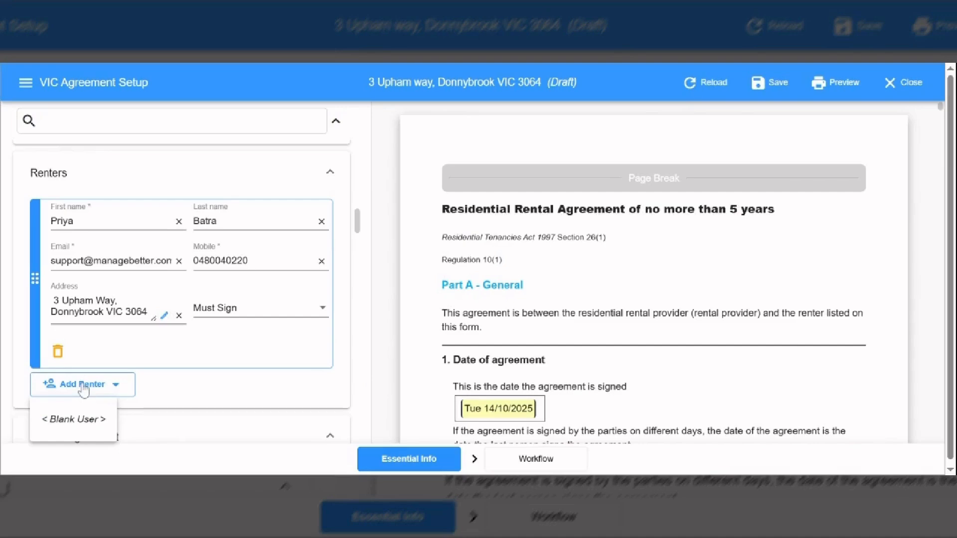
pyautogui.click(83, 419)
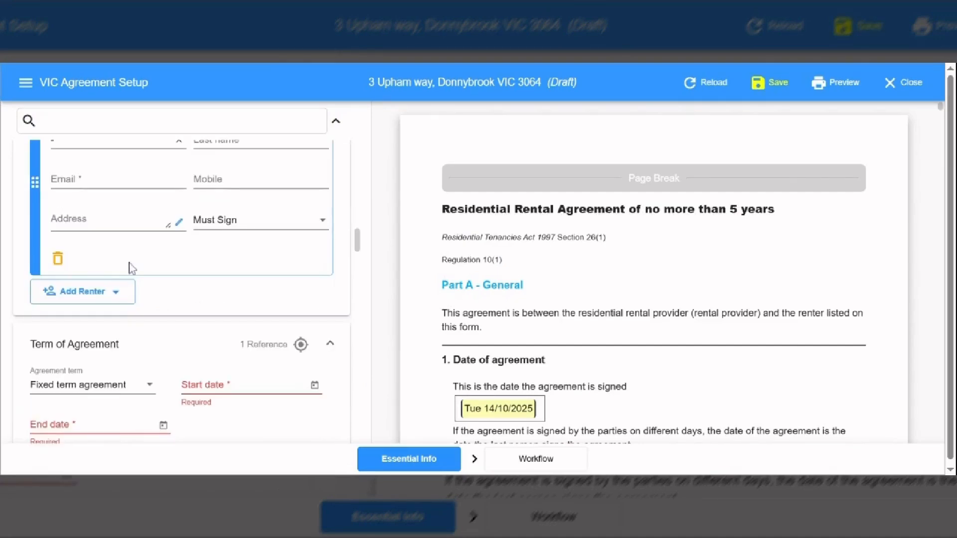
pyautogui.click(56, 258)
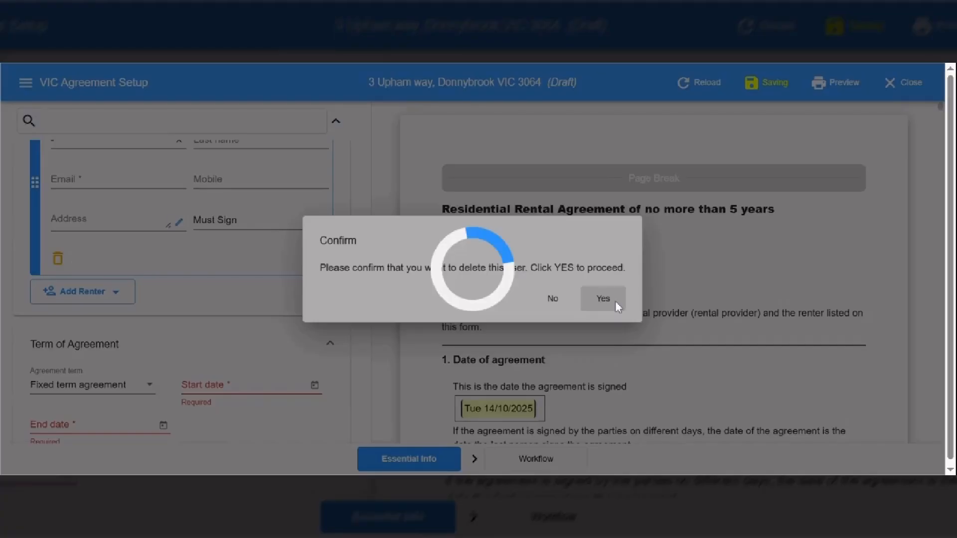
pyautogui.click(615, 302)
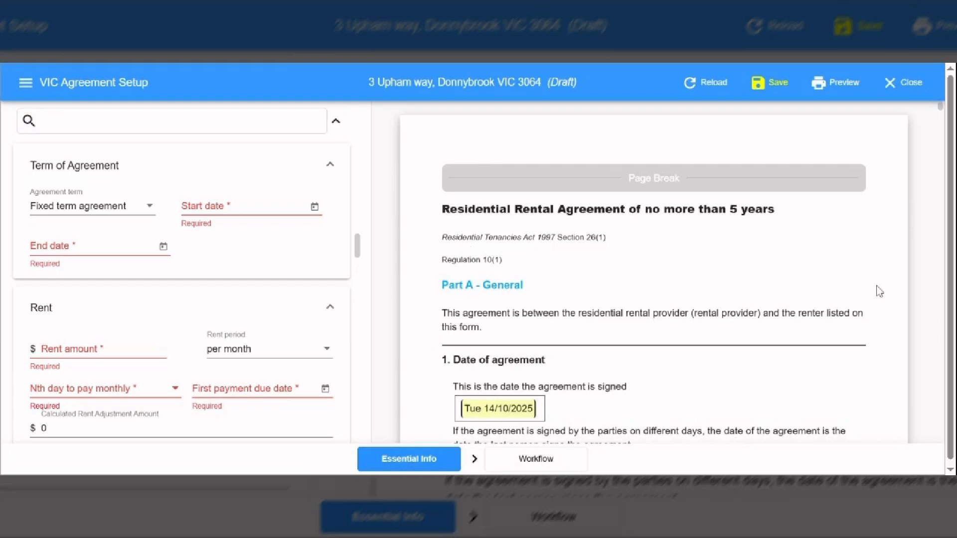
pyautogui.moveTo(358, 249); pyautogui.dragTo(359, 229)
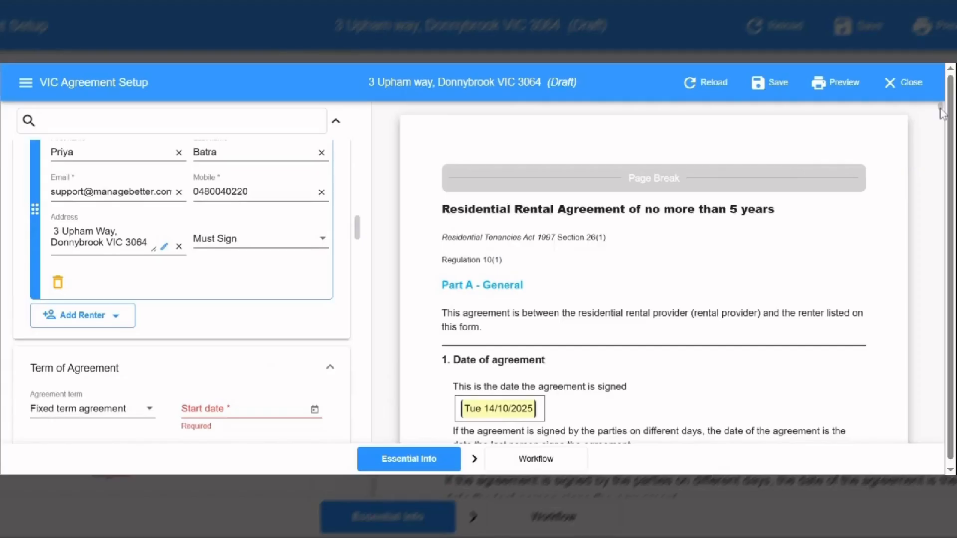
pyautogui.moveTo(942, 113); pyautogui.dragTo(942, 119)
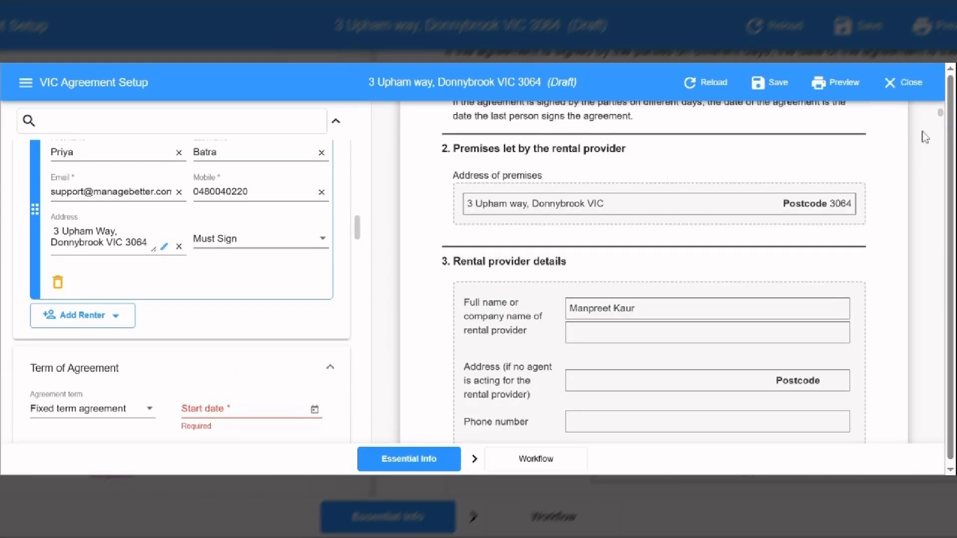
pyautogui.moveTo(944, 118); pyautogui.dragTo(945, 124)
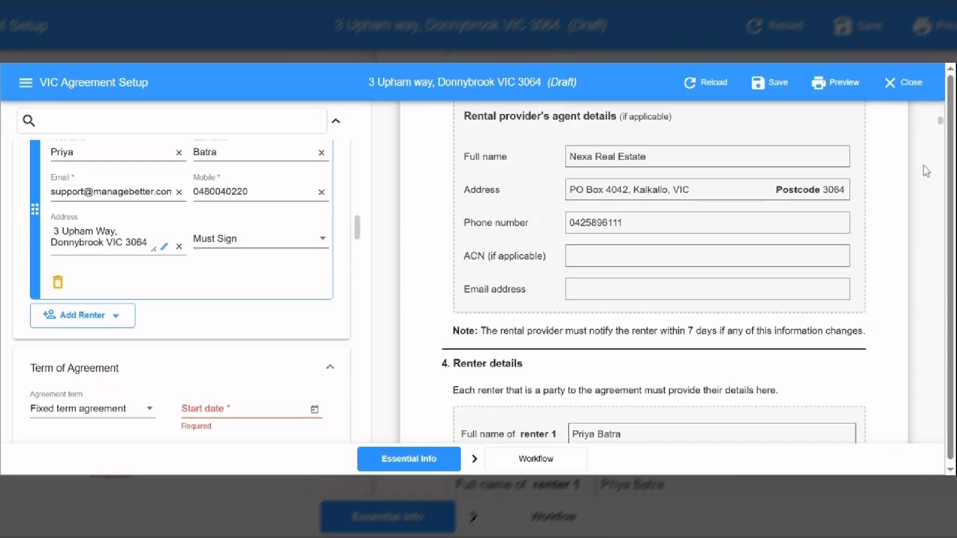
pyautogui.moveTo(944, 124); pyautogui.dragTo(943, 142)
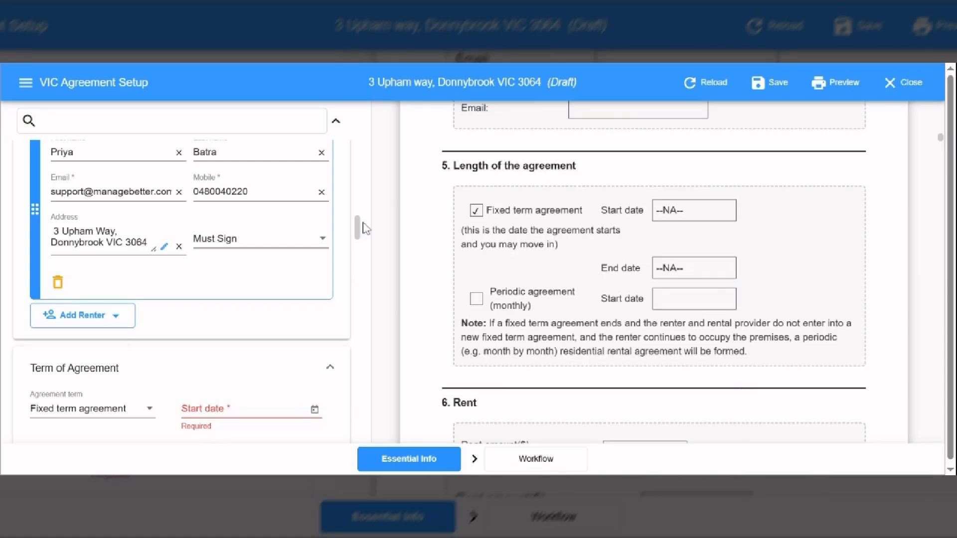
pyautogui.scroll(-2, 364, 231)
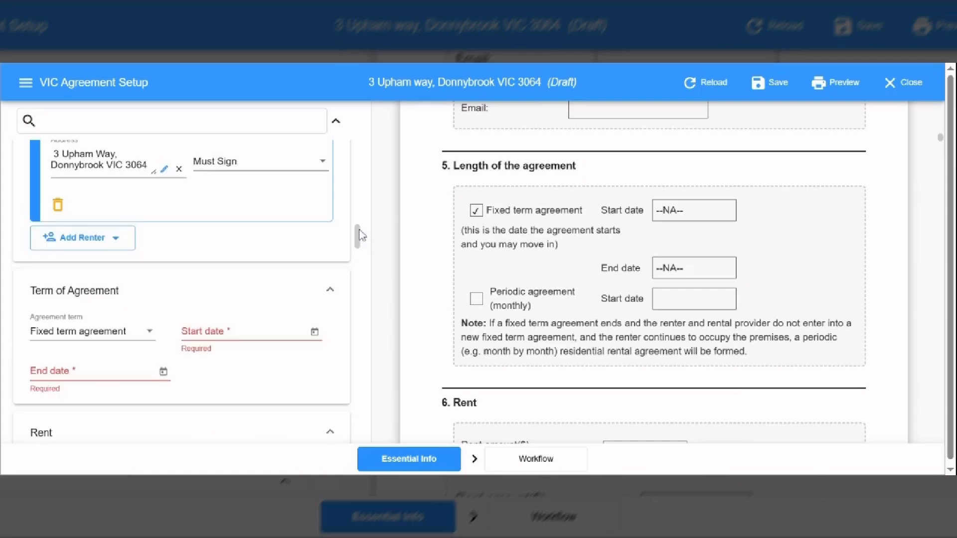
# Pick 20 October 2025 as the start date and 19 October 2026 as the end date.
pyautogui.click(315, 332)
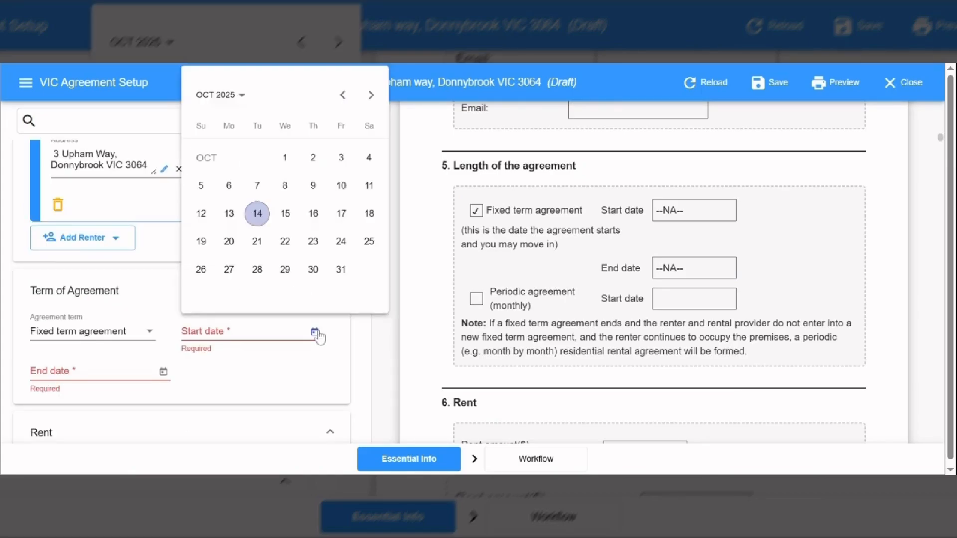
pyautogui.click(230, 242)
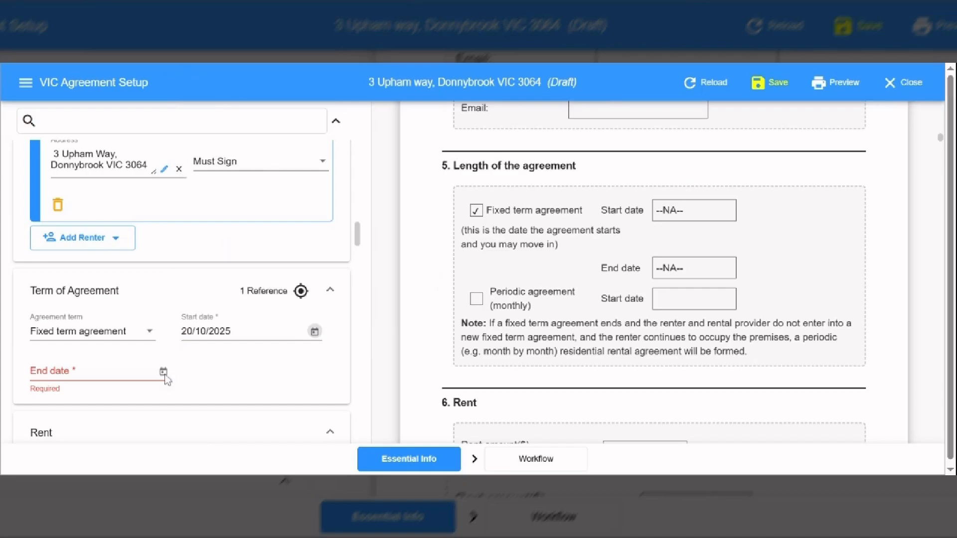
pyautogui.click(163, 373)
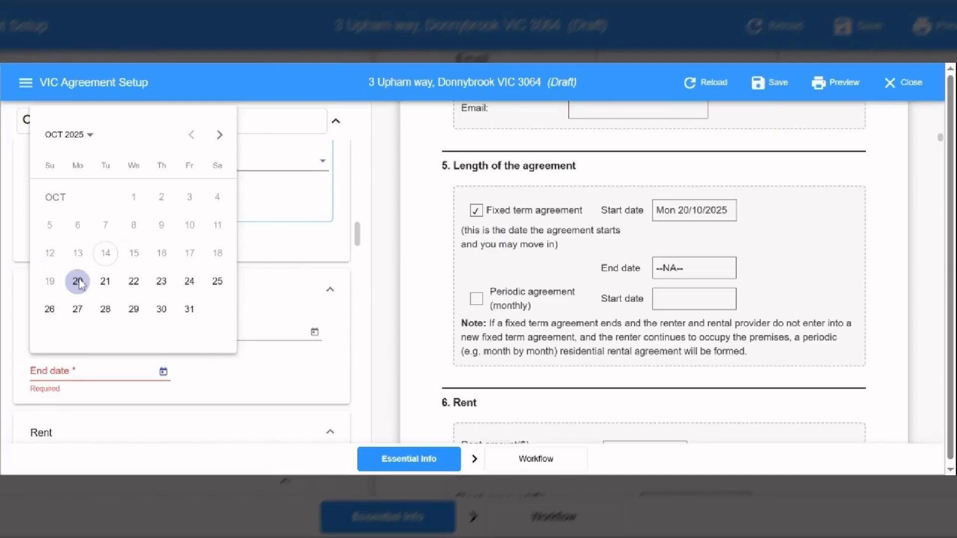
pyautogui.click(79, 134)
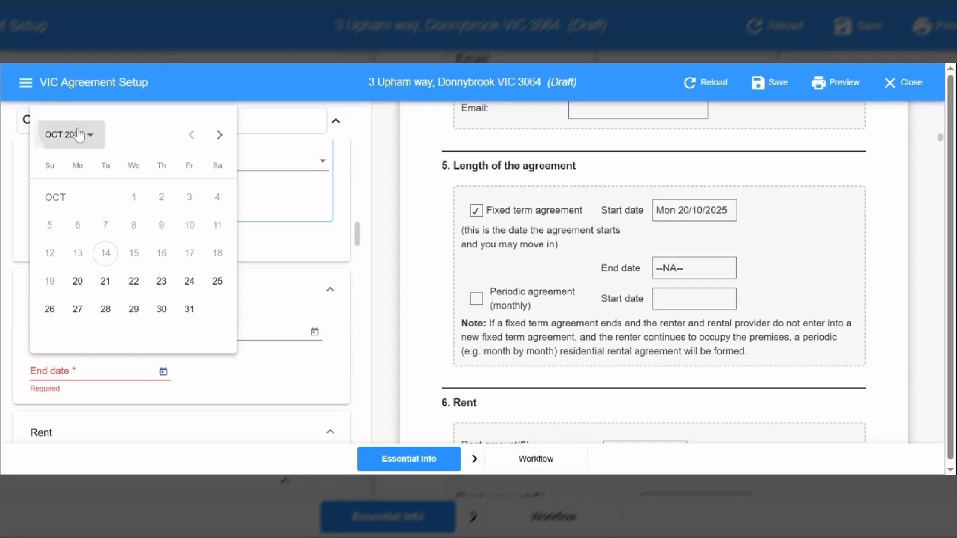
pyautogui.click(108, 178)
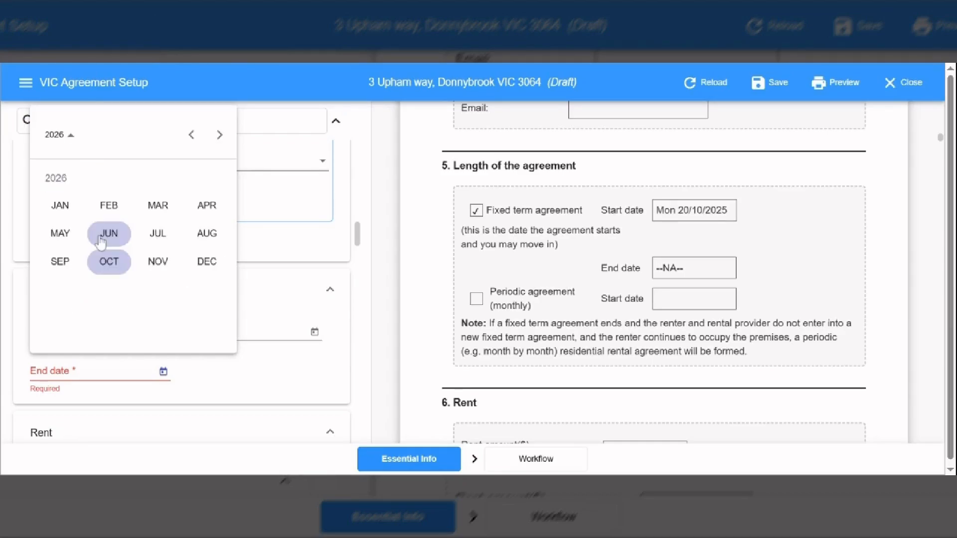
pyautogui.click(102, 262)
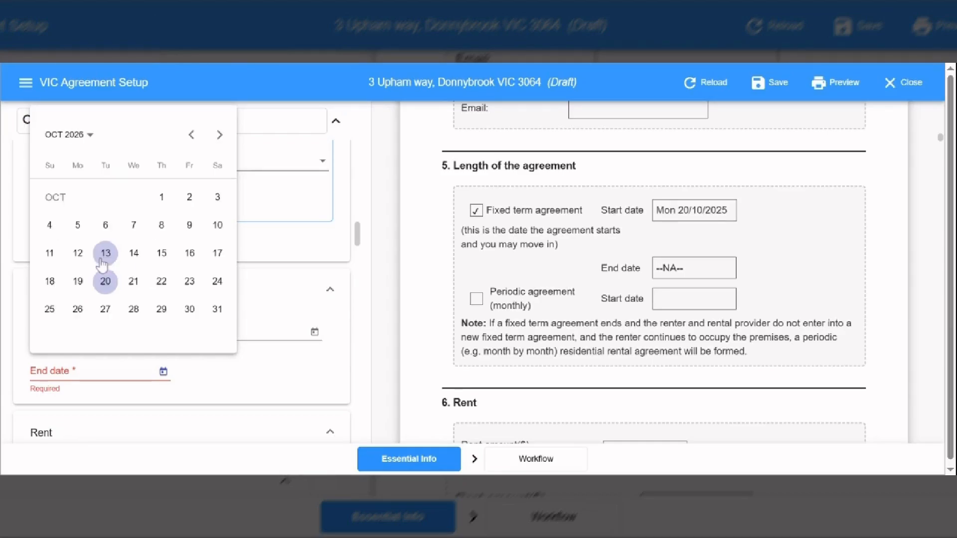
pyautogui.click(78, 283)
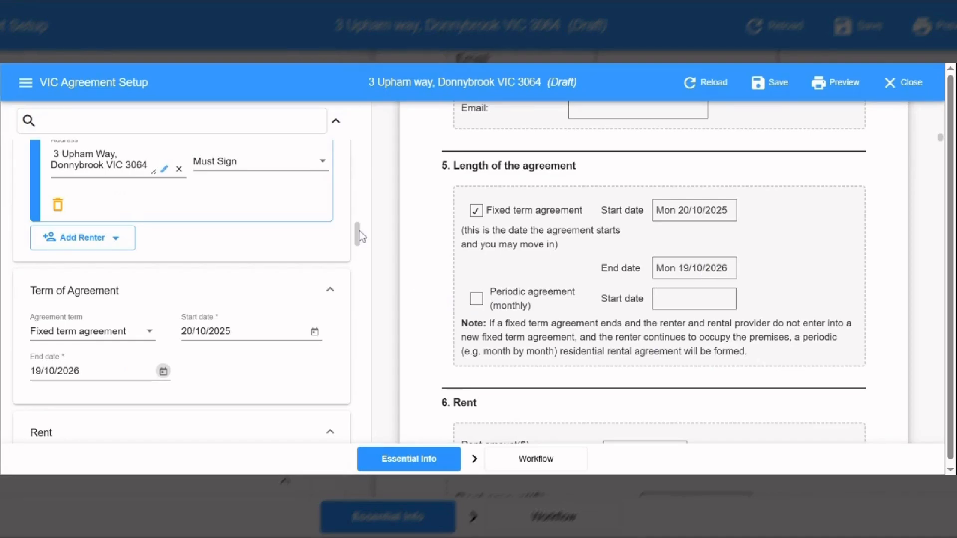
pyautogui.moveTo(361, 236); pyautogui.dragTo(357, 255)
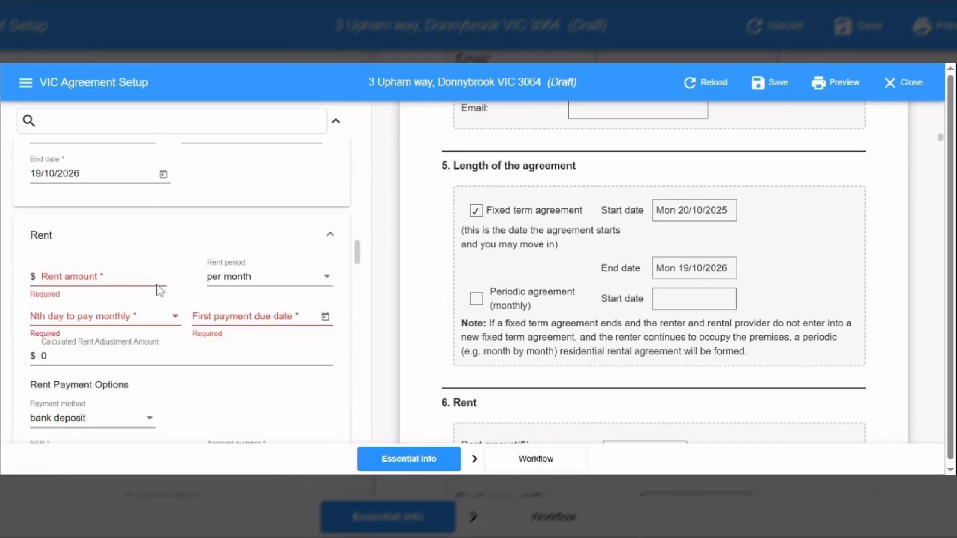
# Enter a rent of $2390 with the first payment due on 20/10/2025.
pyautogui.click(158, 285)
pyautogui.write('2')
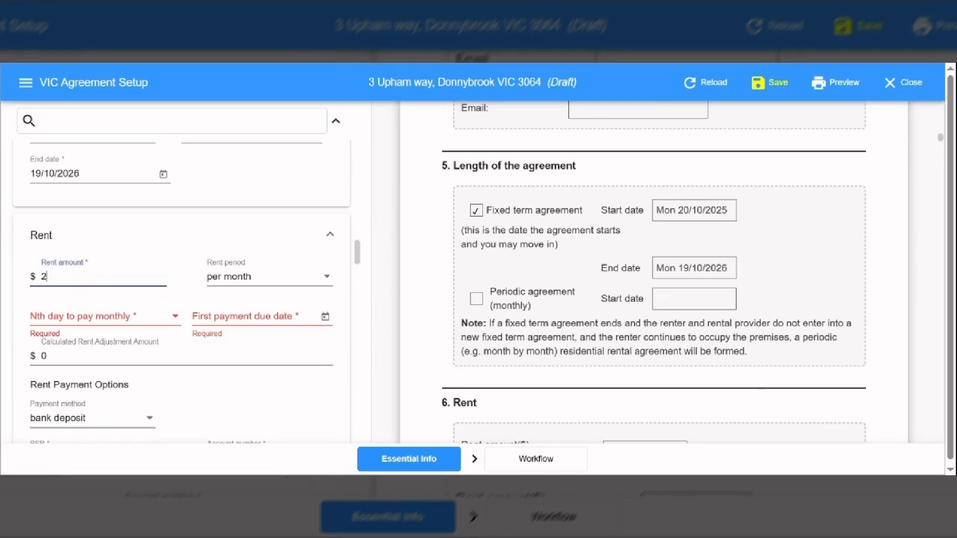
pyautogui.write('390')
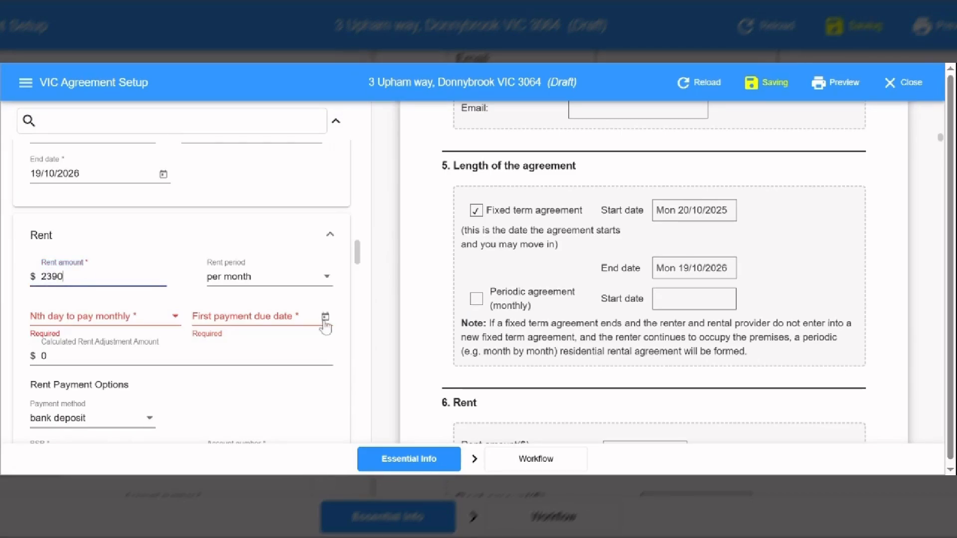
pyautogui.click(325, 321)
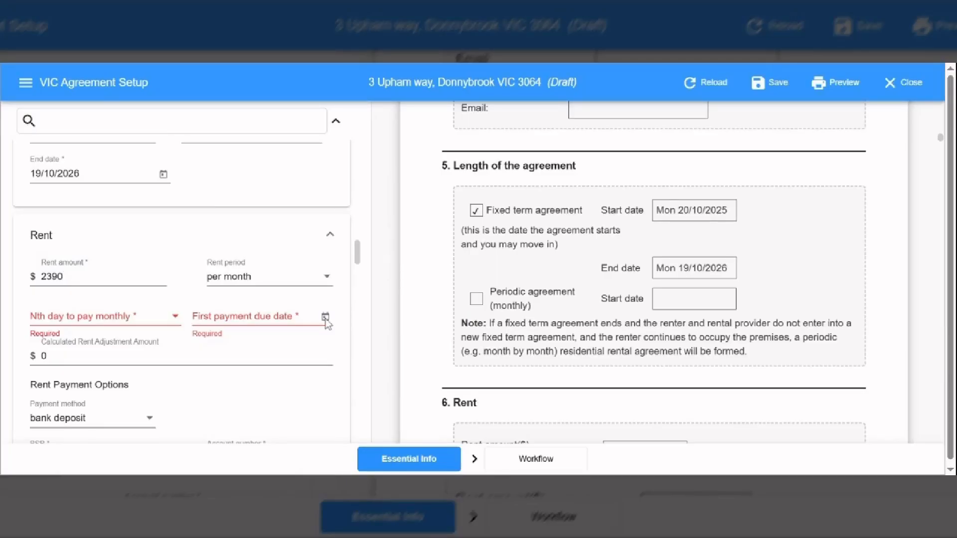
pyautogui.click(325, 319)
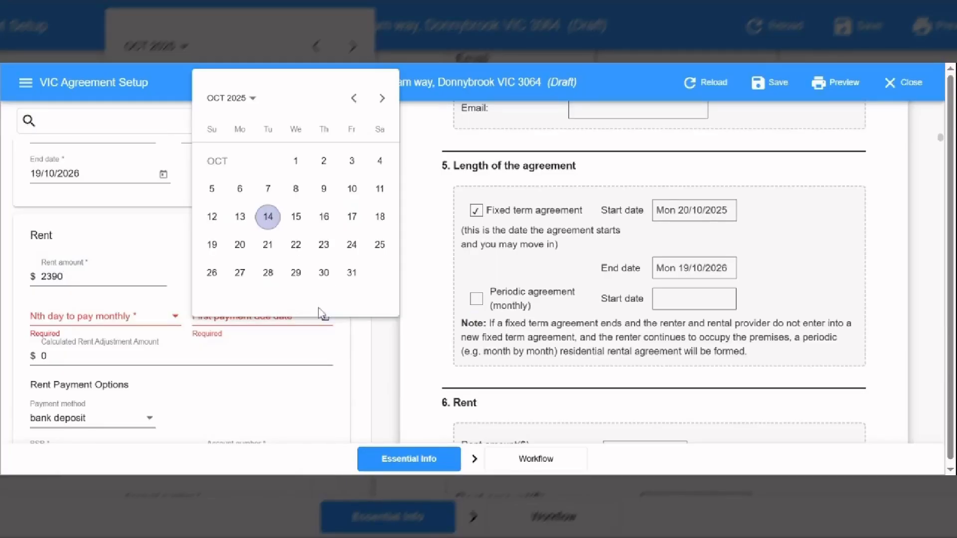
pyautogui.click(240, 245)
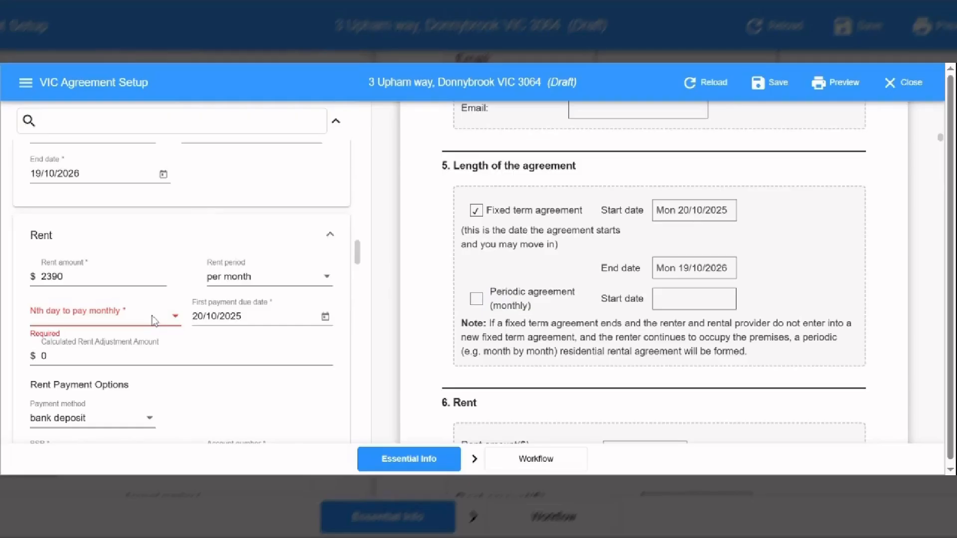
# Make rent due on the 20th of each month and change the 78.58 adjustment amount to 0.
pyautogui.click(155, 319)
pyautogui.moveTo(188, 167); pyautogui.dragTo(197, 249)
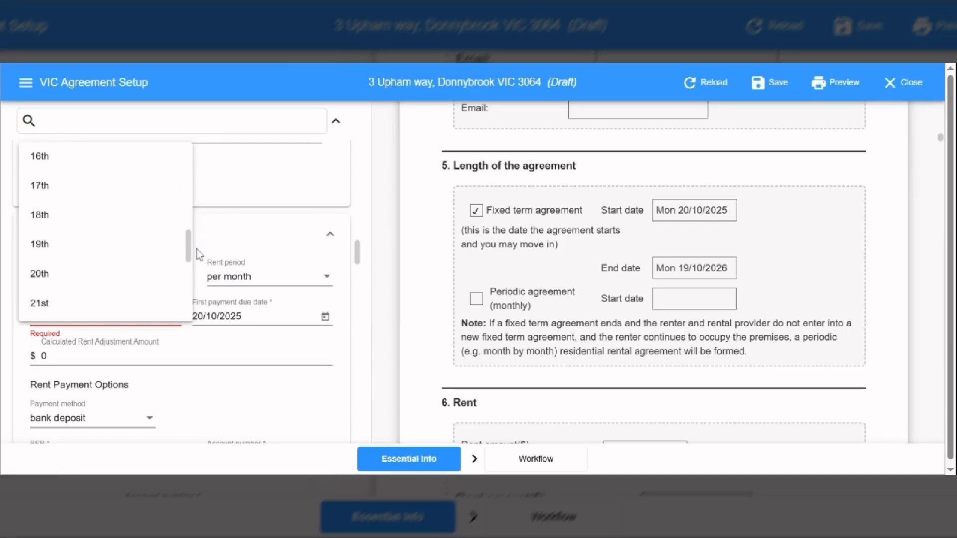
pyautogui.click(121, 286)
pyautogui.moveTo(90, 357); pyautogui.dragTo(27, 362)
pyautogui.write('0')
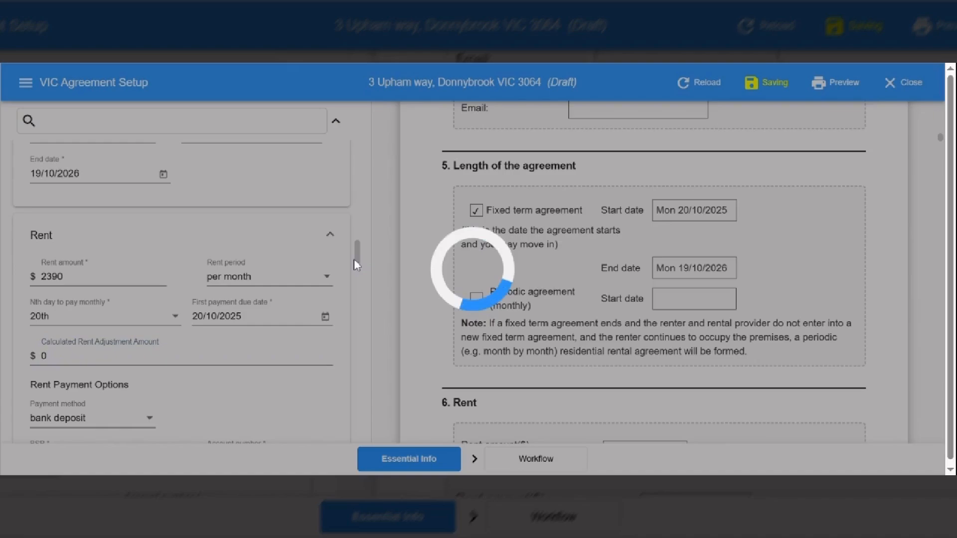
pyautogui.moveTo(354, 266); pyautogui.dragTo(358, 248)
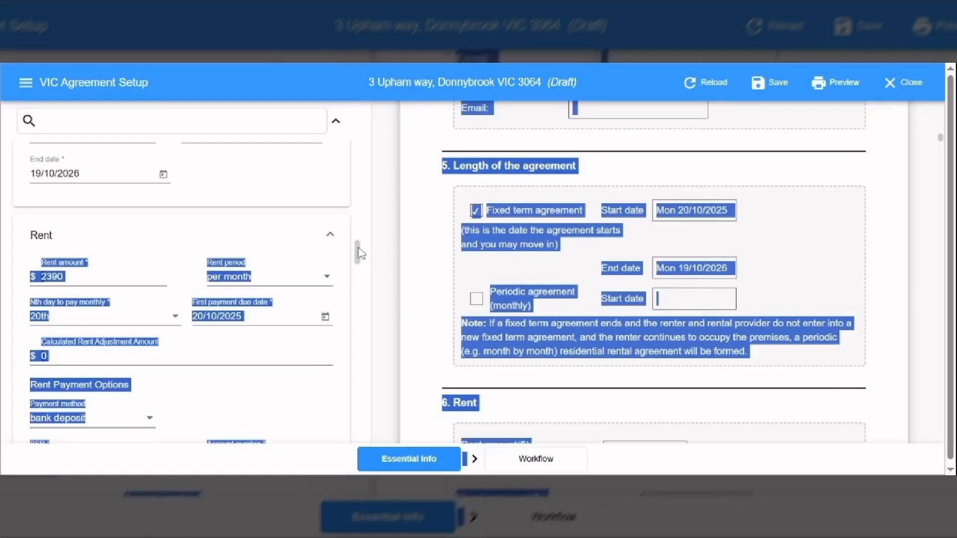
pyautogui.scroll(-1, 245, 323)
pyautogui.click(243, 323)
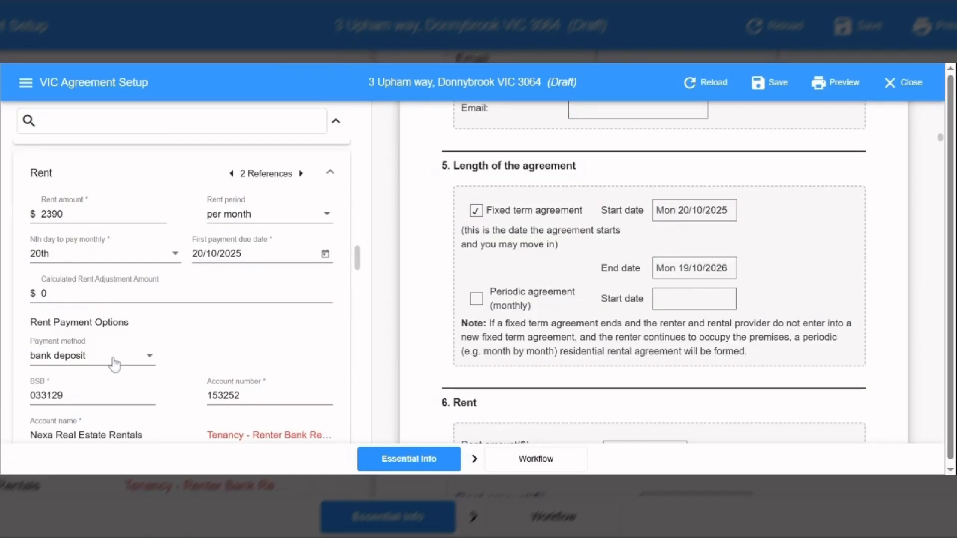
# Choose 'other electronic form of payment' as the rent payment method.
pyautogui.click(135, 365)
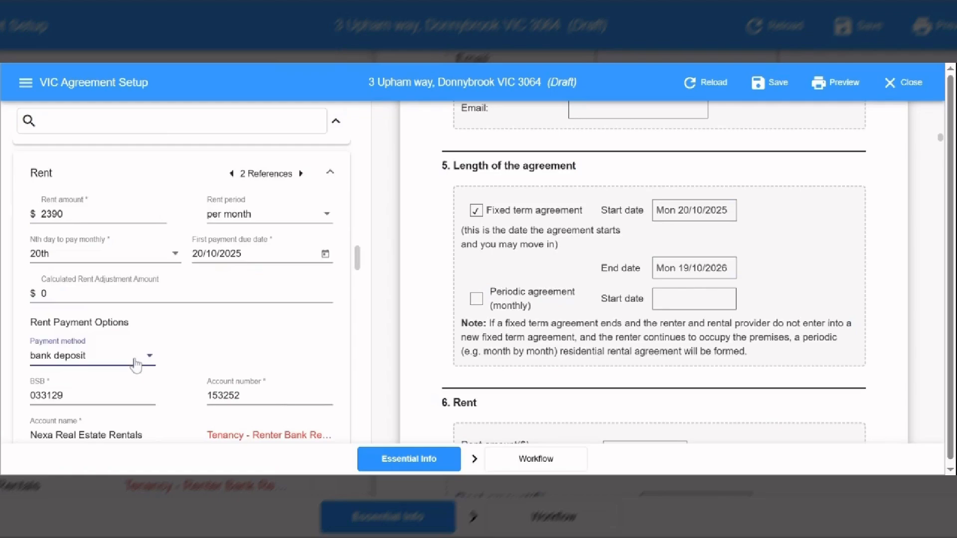
pyautogui.click(135, 365)
pyautogui.moveTo(231, 303); pyautogui.dragTo(233, 339)
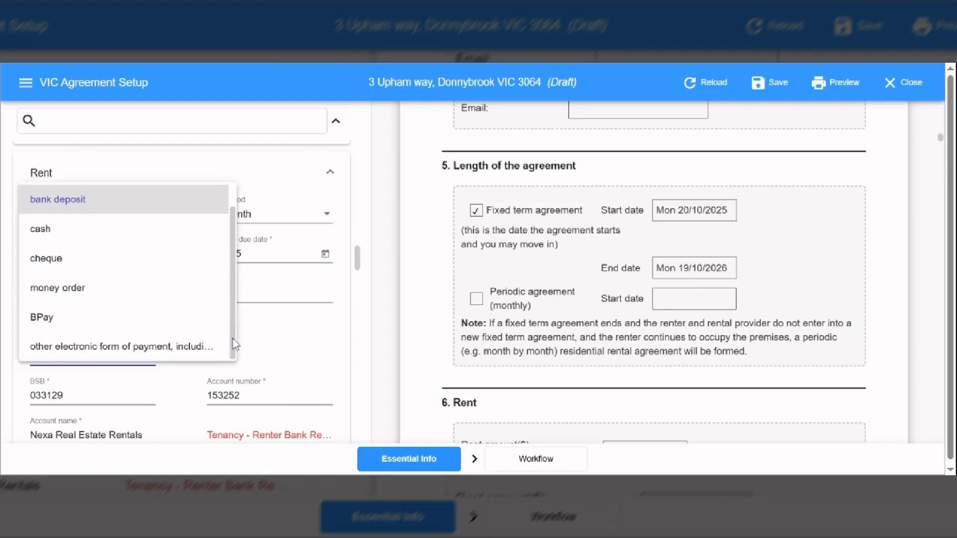
pyautogui.click(189, 347)
pyautogui.moveTo(358, 265); pyautogui.dragTo(358, 315)
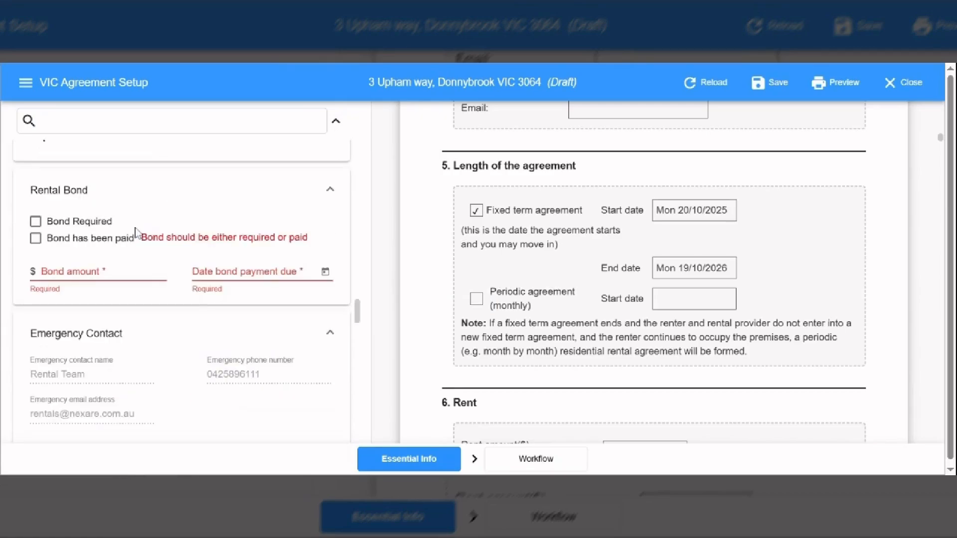
# In Rental Bond, tick Bond Required, enter 2390 as the bond amount and set the due date to 20/10/2025.
pyautogui.moveTo(135, 229); pyautogui.dragTo(250, 212)
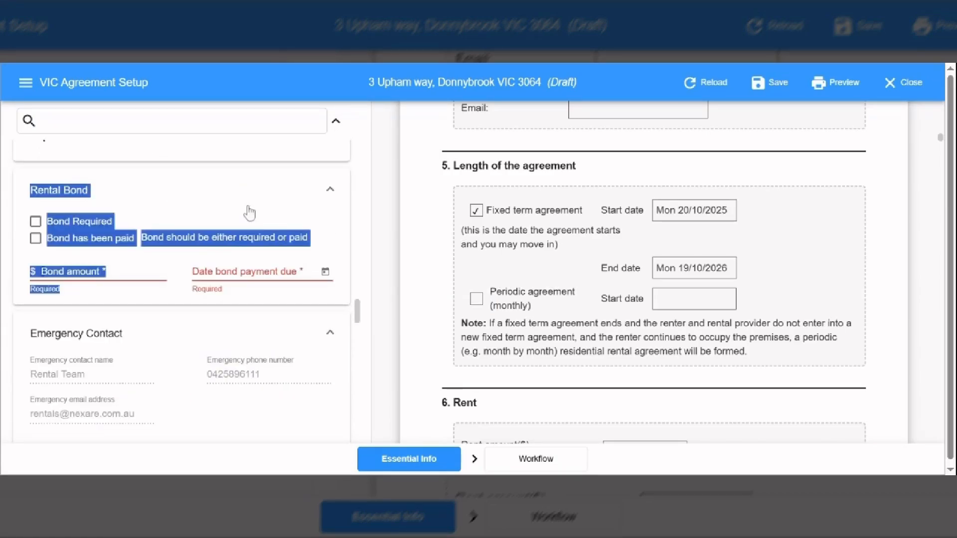
pyautogui.click(249, 213)
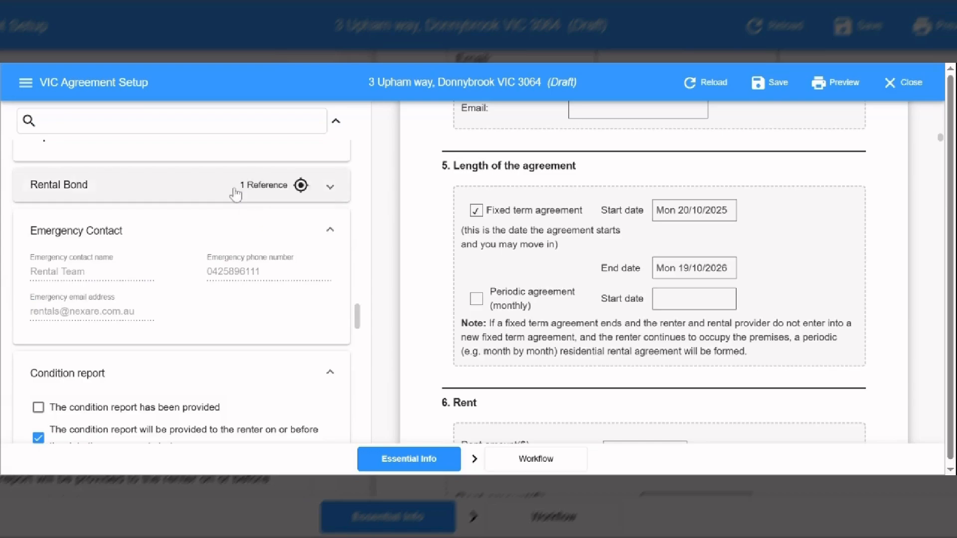
pyautogui.click(235, 194)
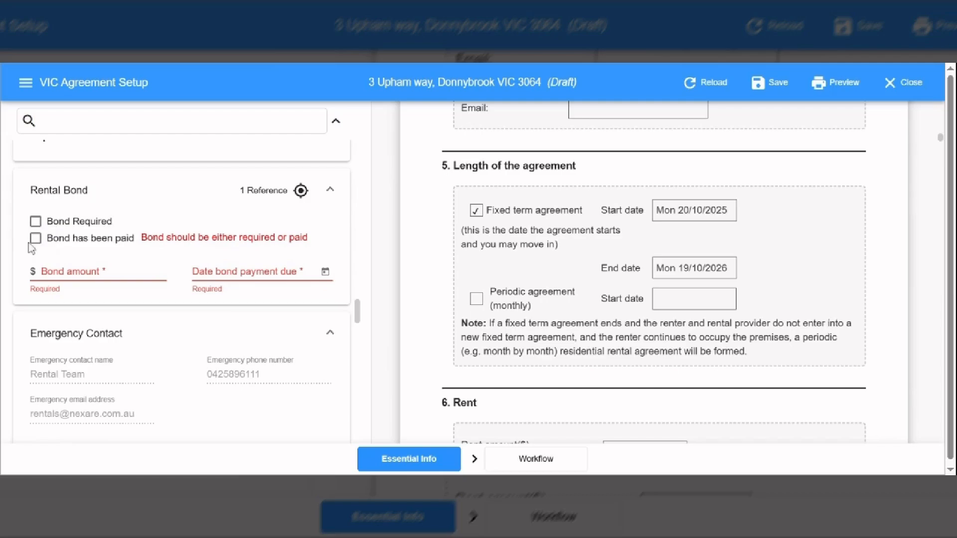
pyautogui.click(35, 222)
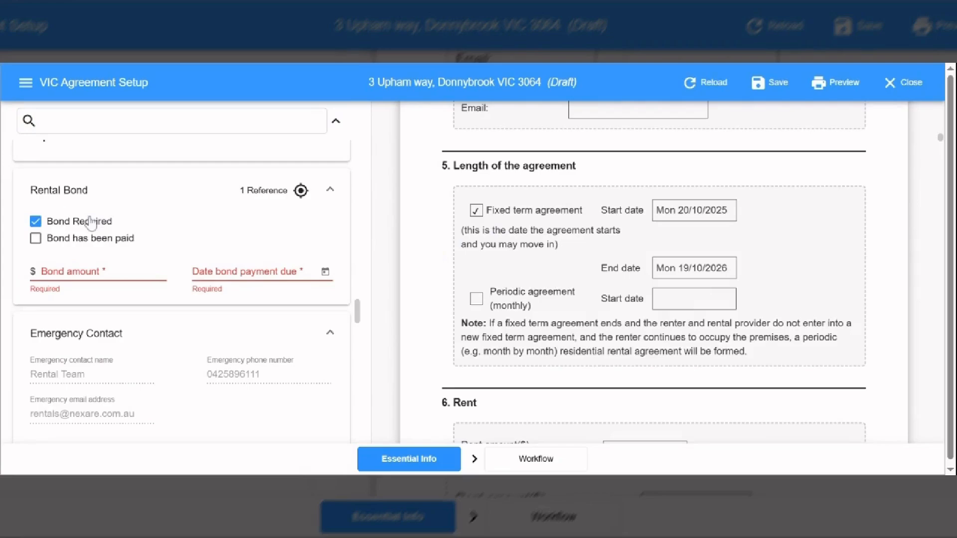
pyautogui.click(103, 281)
pyautogui.write('2390')
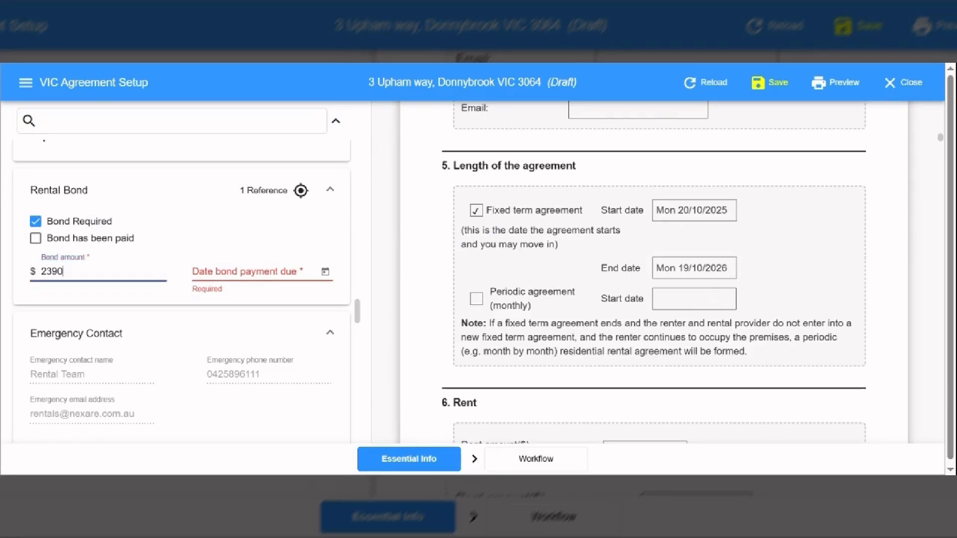
pyautogui.click(325, 274)
pyautogui.click(242, 251)
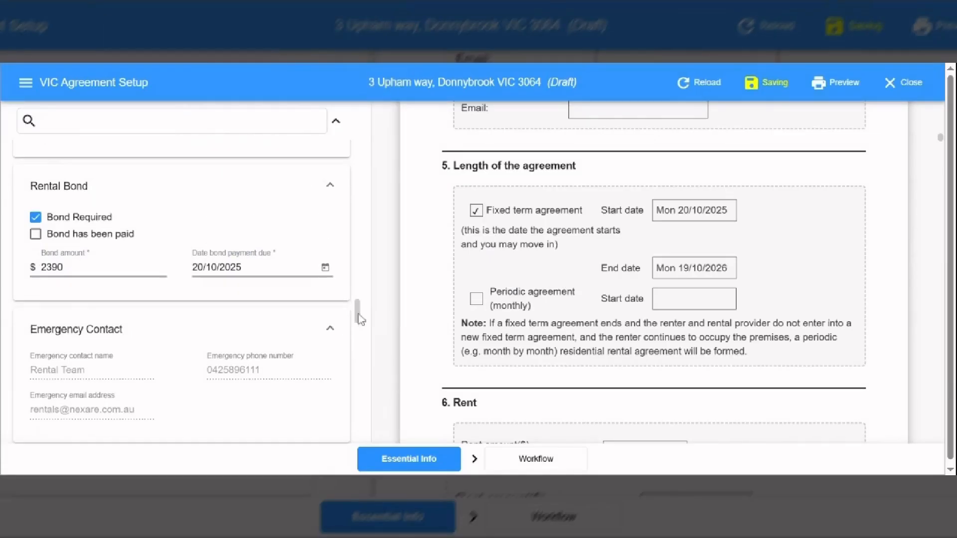
pyautogui.scroll(-4, 358, 314)
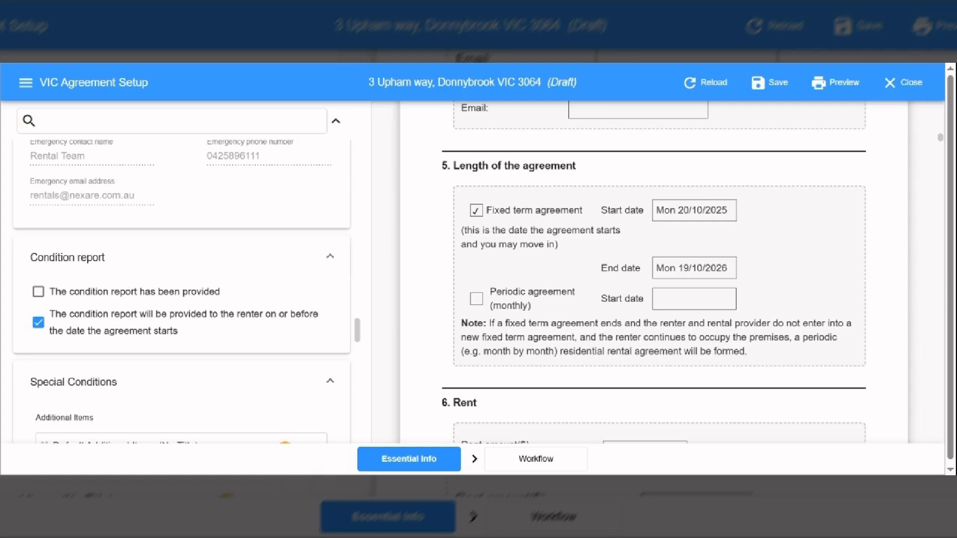
pyautogui.scroll(-1, 156, 254)
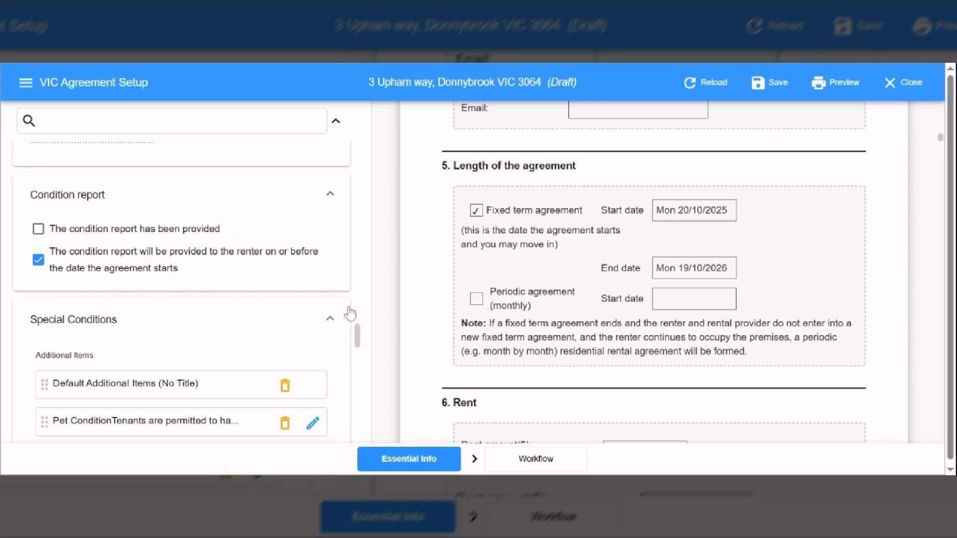
pyautogui.moveTo(357, 330); pyautogui.dragTo(360, 364)
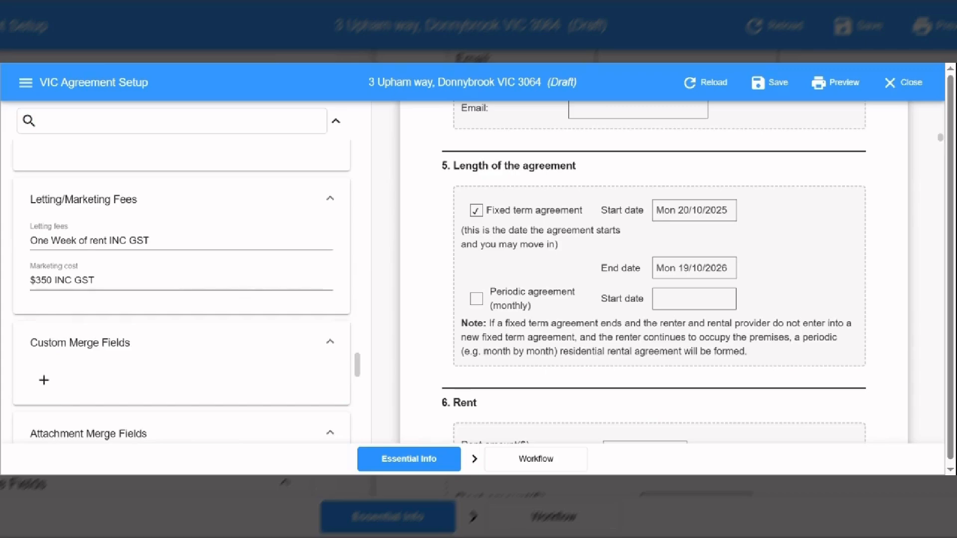
pyautogui.moveTo(357, 367); pyautogui.dragTo(348, 441)
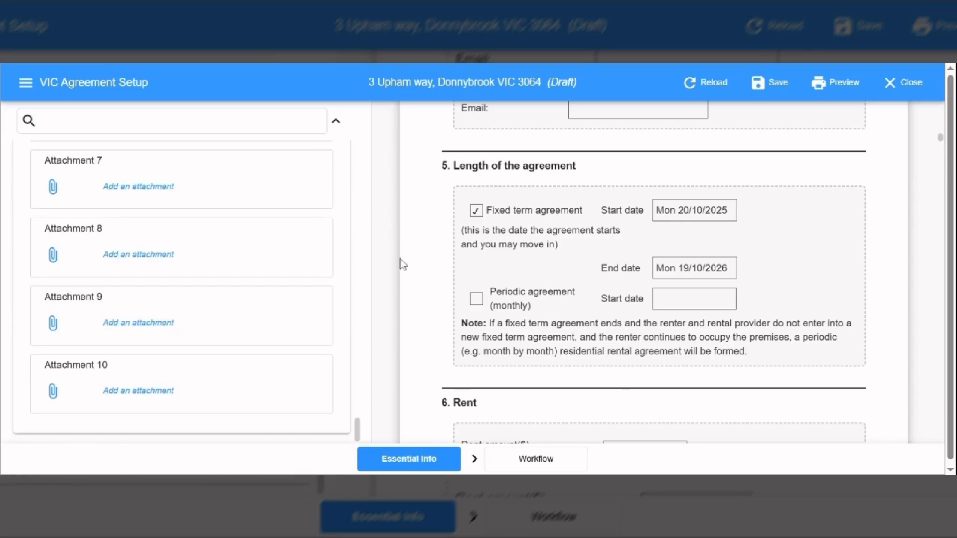
# On the Workflow tab, leave the renter deadline at 10 calendar days and review the approver and notification settings.
pyautogui.click(541, 459)
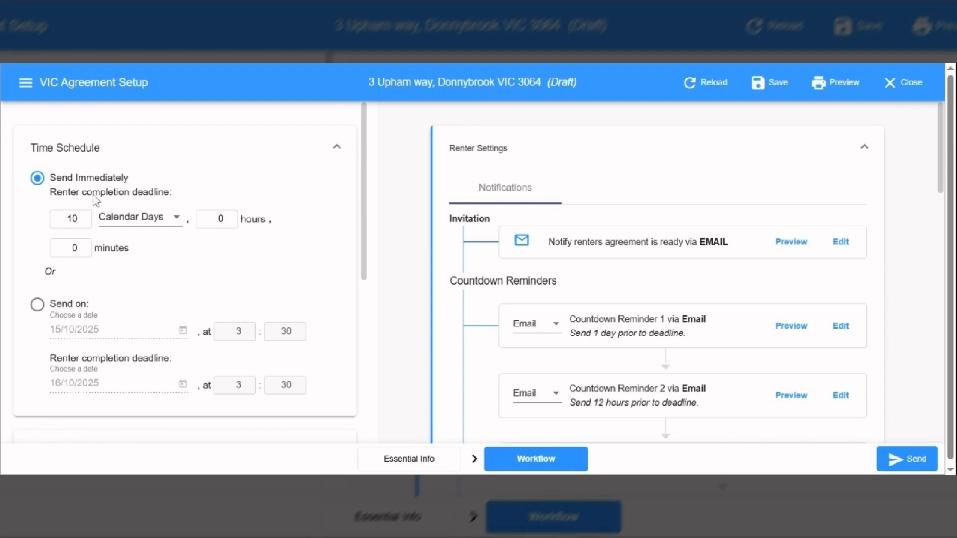
pyautogui.click(82, 221)
pyautogui.click(82, 220)
pyautogui.click(83, 217)
pyautogui.click(82, 217)
pyautogui.click(363, 232)
pyautogui.moveTo(365, 236); pyautogui.dragTo(362, 416)
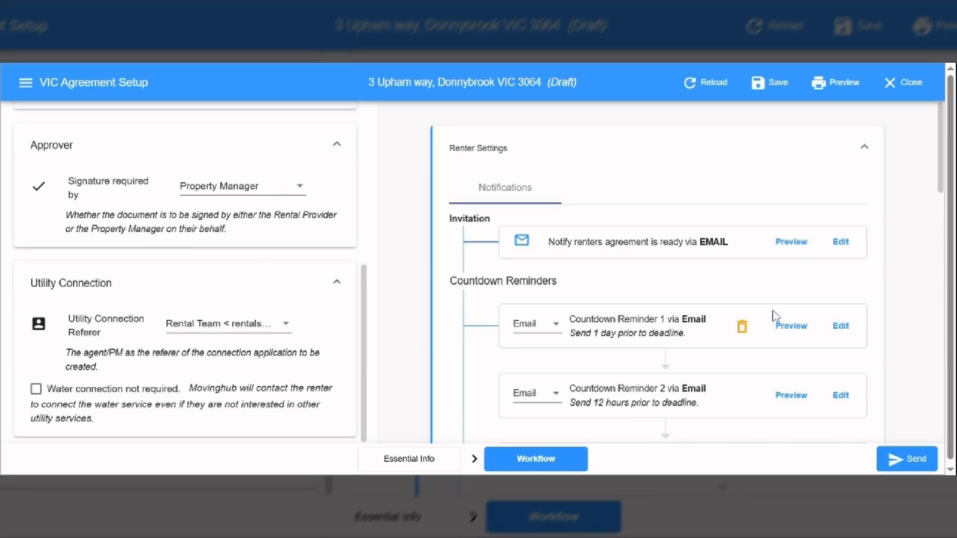
pyautogui.moveTo(943, 182); pyautogui.dragTo(919, 391)
# Leave Rental Team as the rental provider's agent and save the agreement.
pyautogui.scroll(-1, 553, 157)
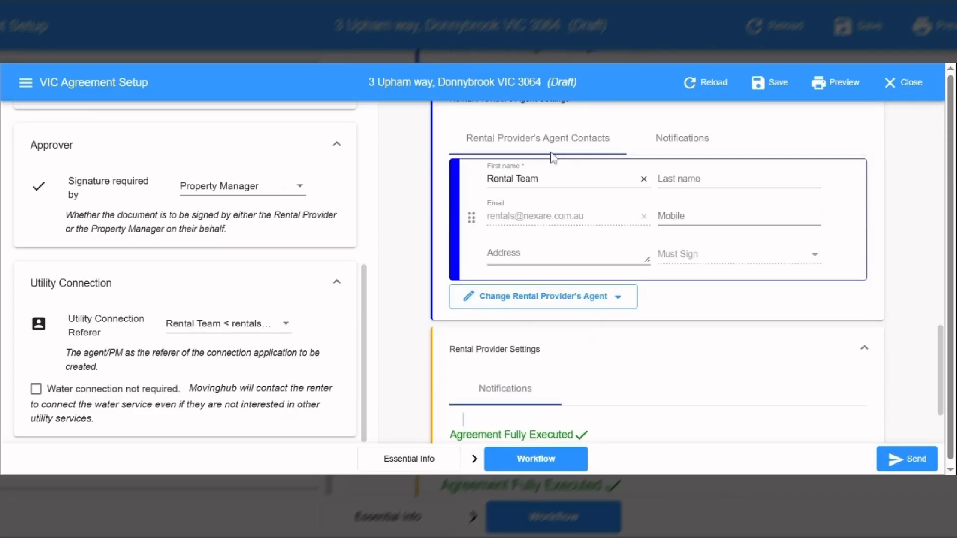
pyautogui.click(525, 305)
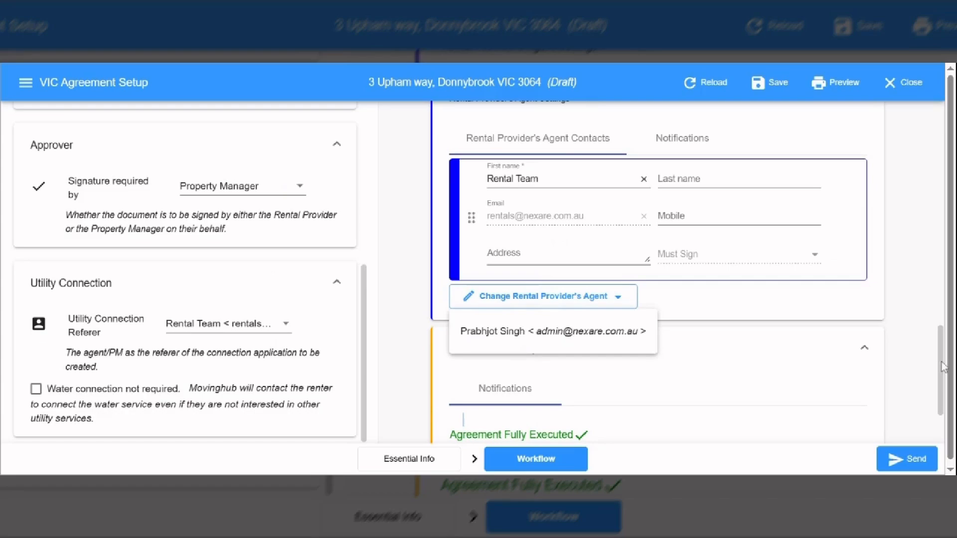
pyautogui.click(589, 331)
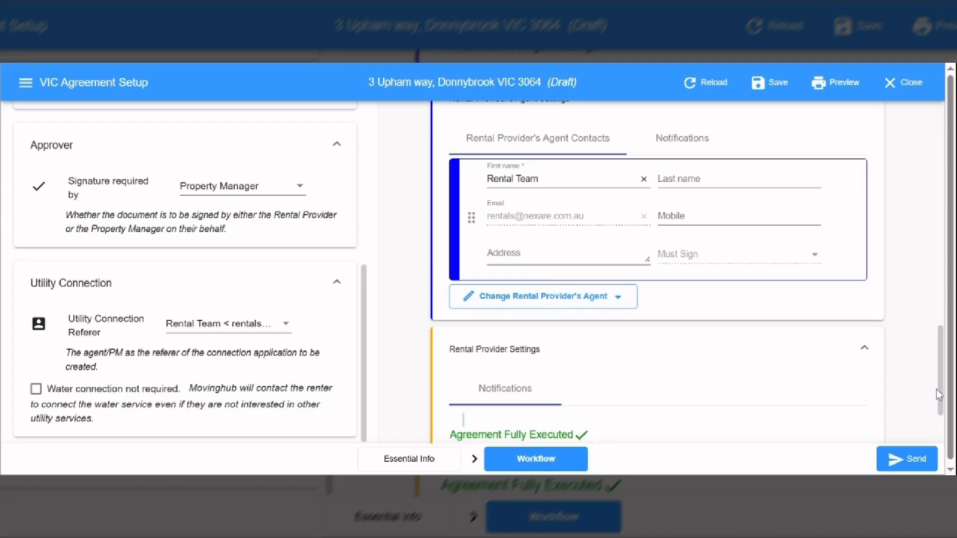
pyautogui.moveTo(939, 395); pyautogui.dragTo(944, 431)
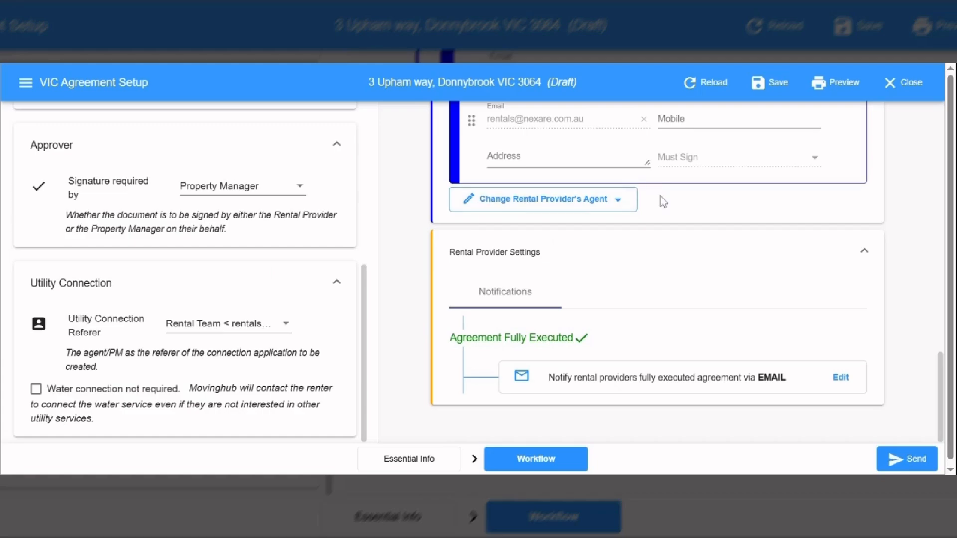
pyautogui.click(769, 84)
pyautogui.click(889, 88)
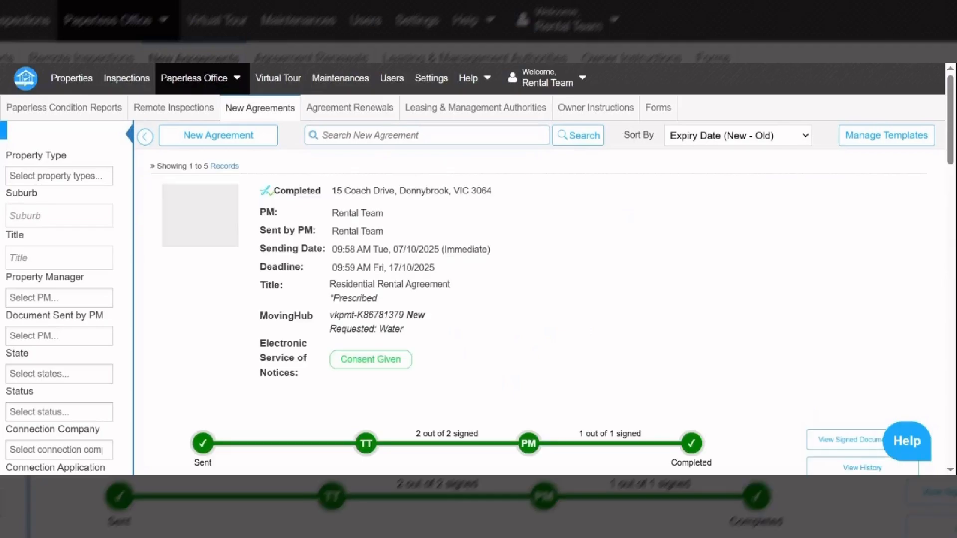
pyautogui.moveTo(952, 145); pyautogui.dragTo(954, 212)
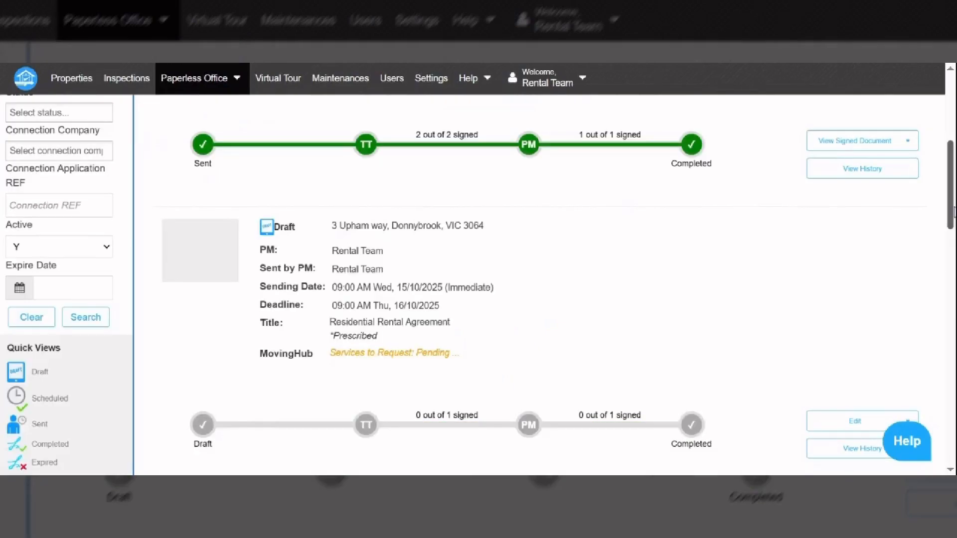
pyautogui.scroll(-2, 883, 348)
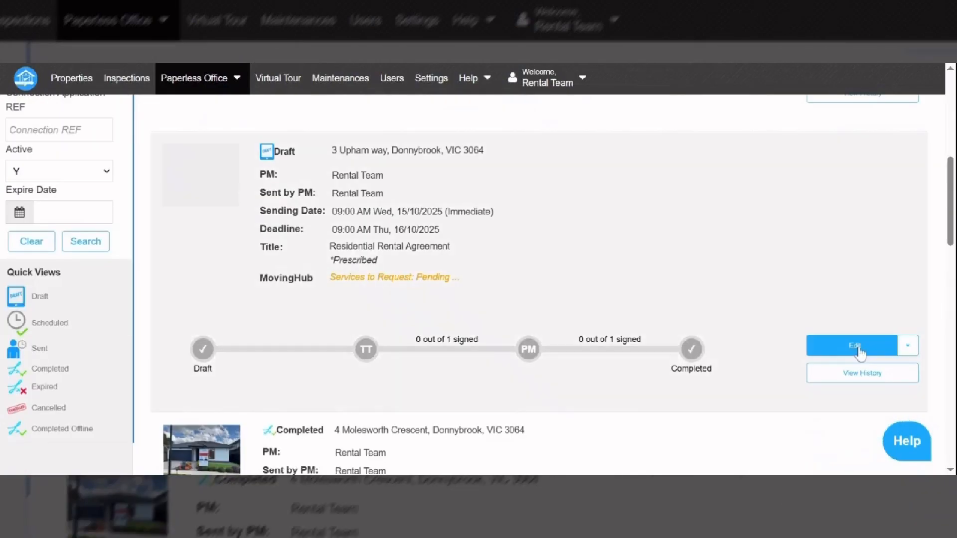
pyautogui.click(860, 349)
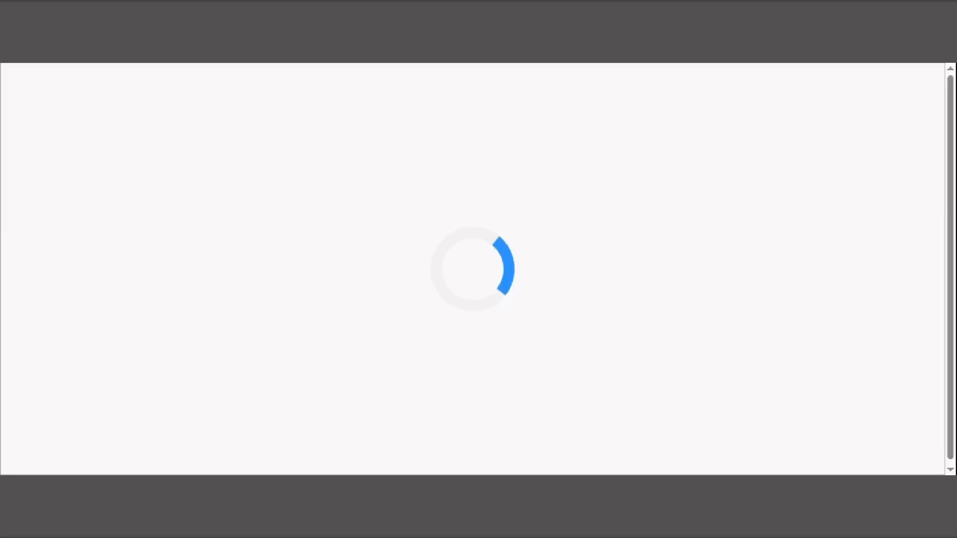